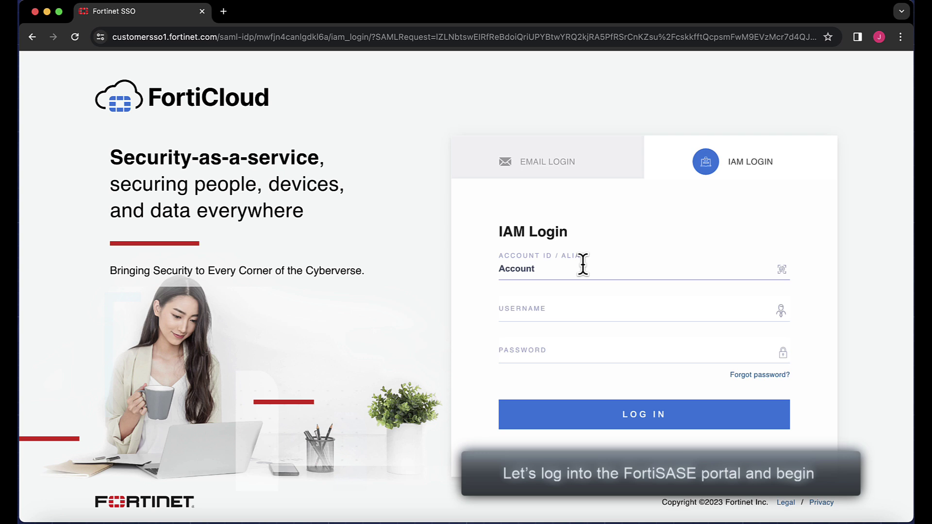
# Enter the account ID, IAM username and password in the IAM Login fields.
pyautogui.write('******')
pyautogui.press('Tab')
pyautogui.write('***********')
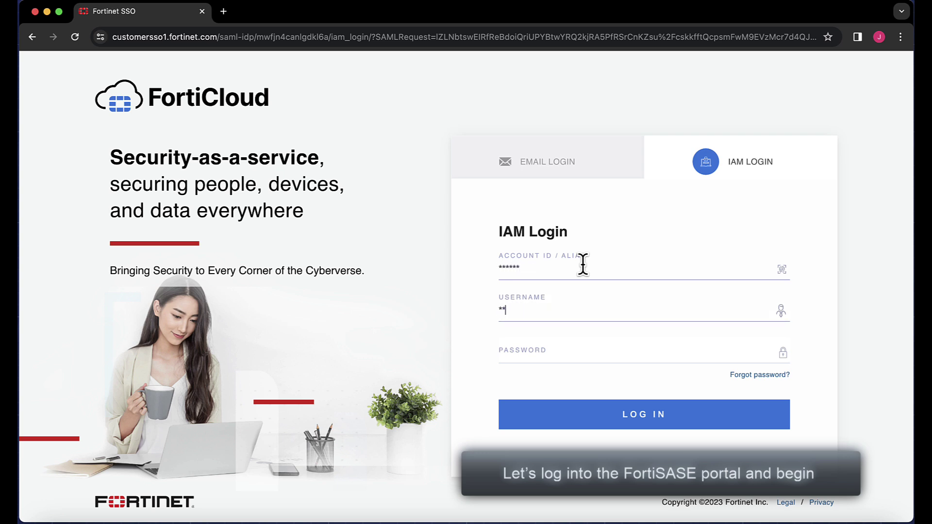
pyautogui.write('**')
pyautogui.press('Tab')
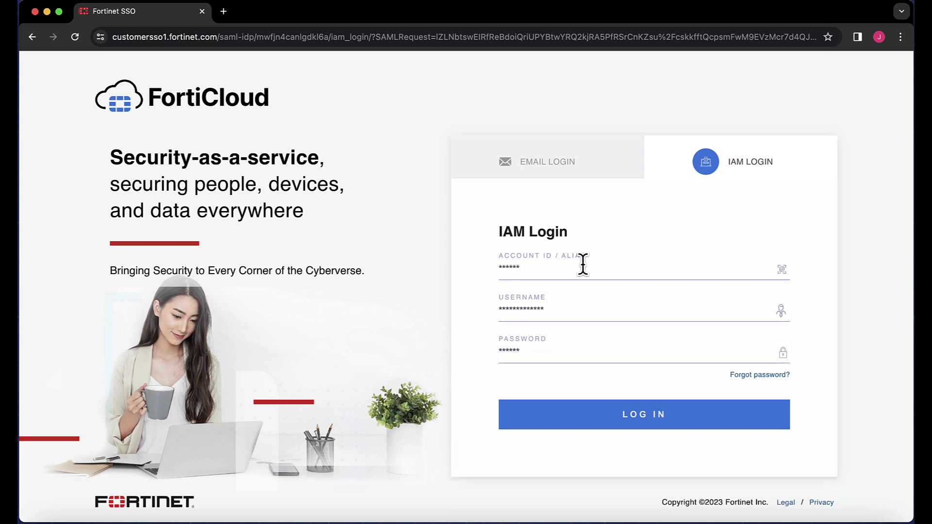
pyautogui.write('******')
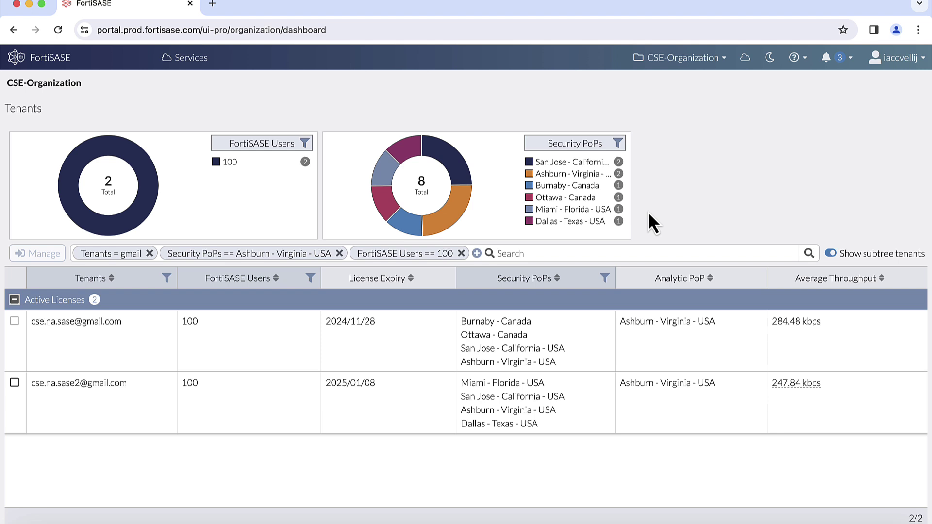
# Select the first active-license tenant for Manage, then switch the organization to the second Fortinet account.
pyautogui.click(15, 321)
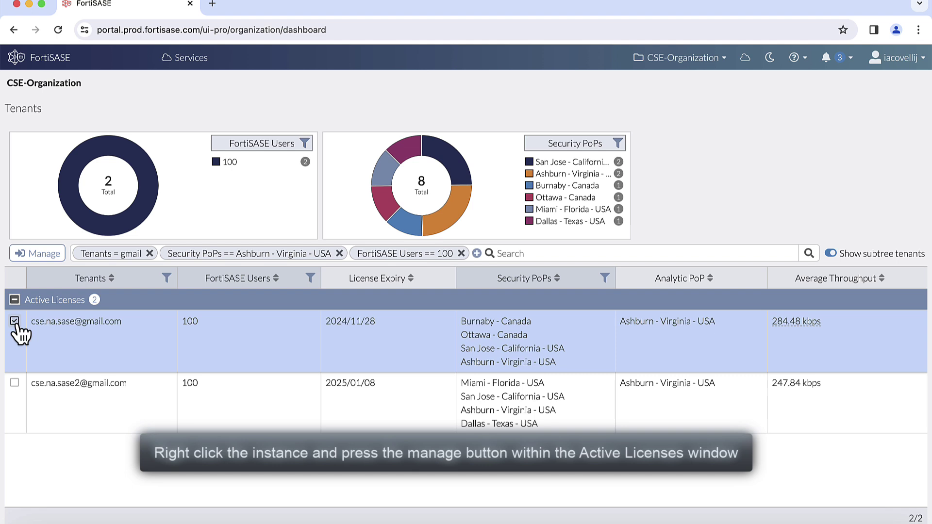
pyautogui.rightClick(42, 331)
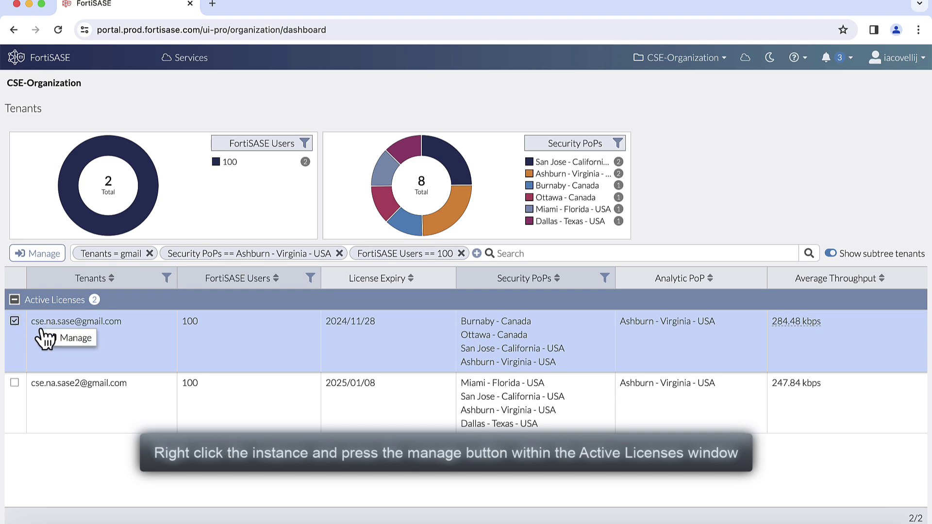
pyautogui.click(680, 58)
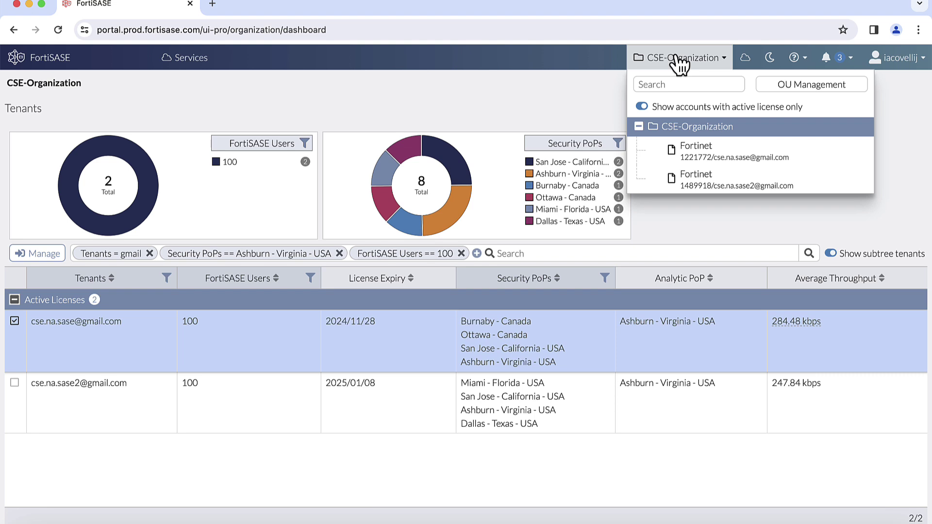
pyautogui.click(703, 177)
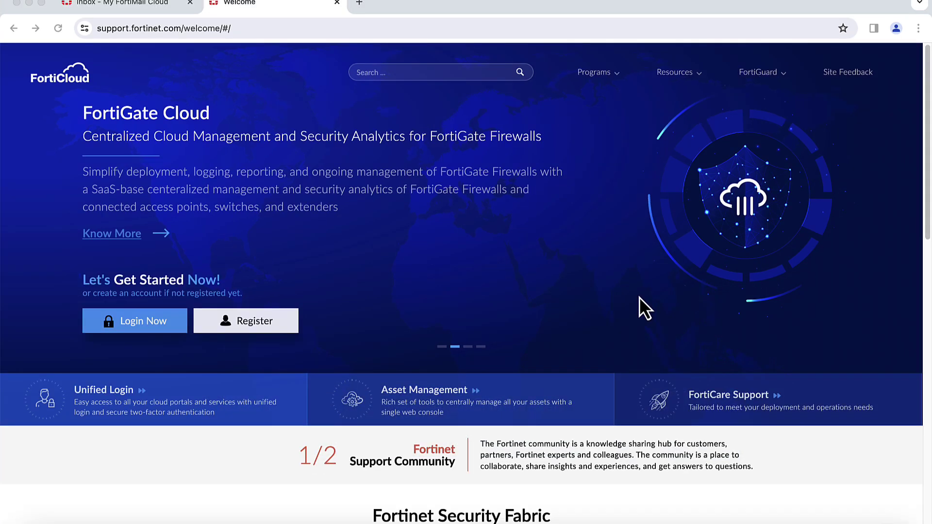
# Start a new FortiCloud registration and submit the new account's e-mail address.
pyautogui.click(262, 328)
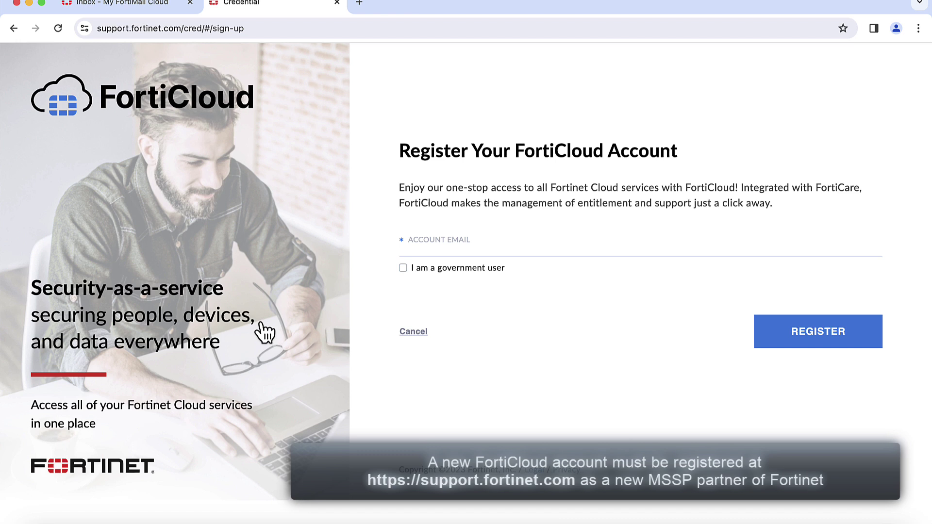
pyautogui.click(520, 240)
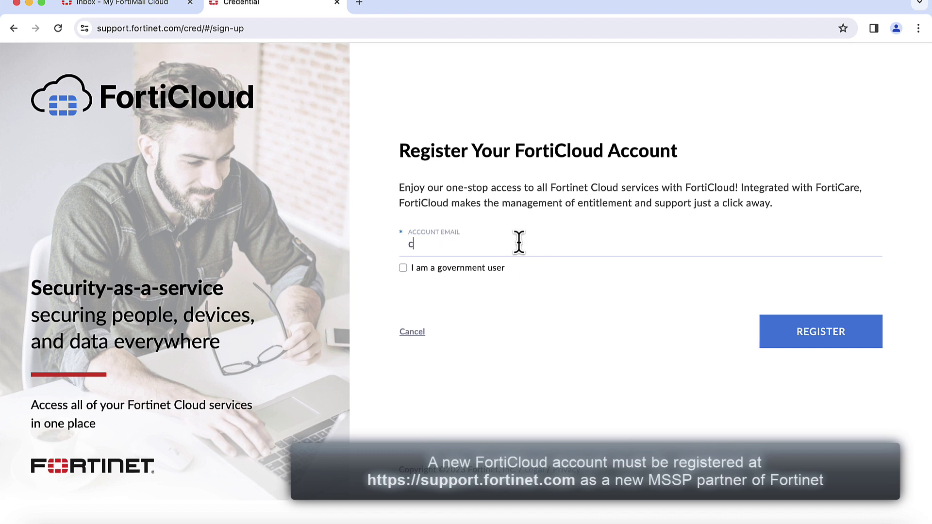
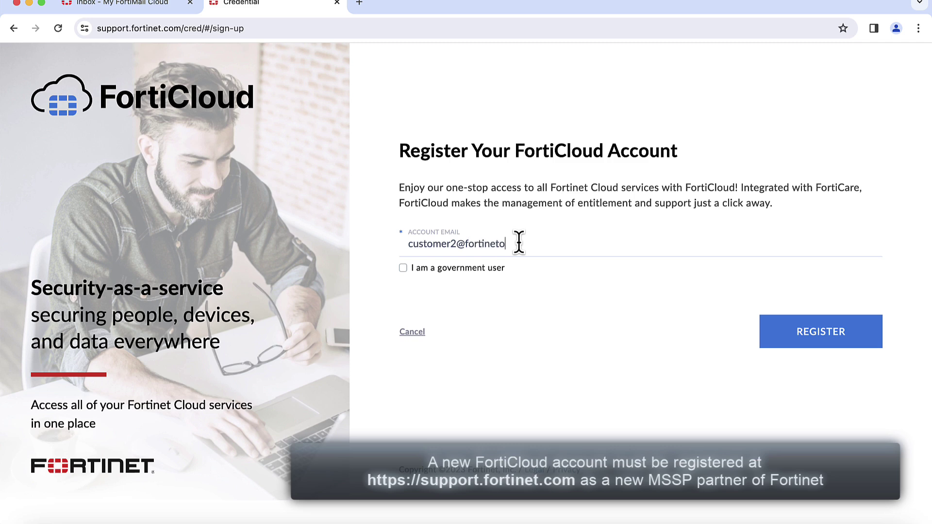
pyautogui.click(800, 334)
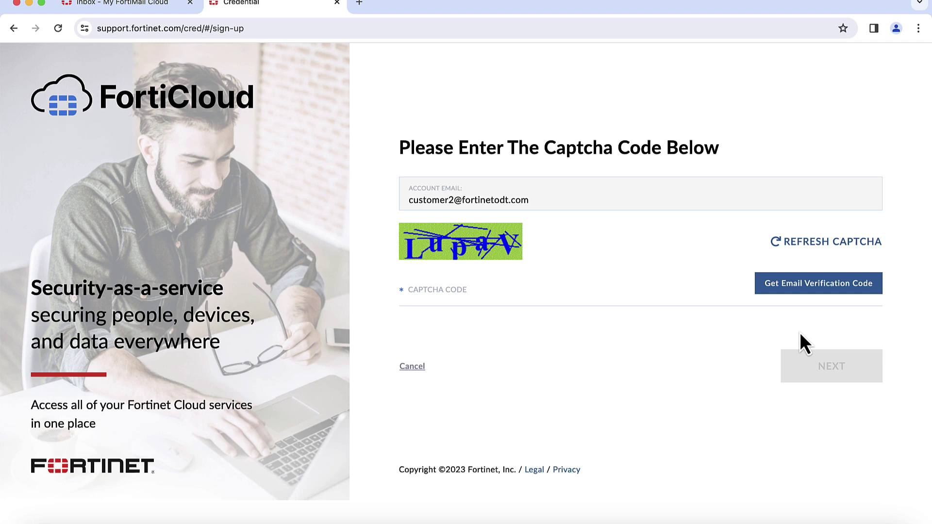
# Enter the captcha, request the e-mail verification code and check the mailbox for it.
pyautogui.click(448, 292)
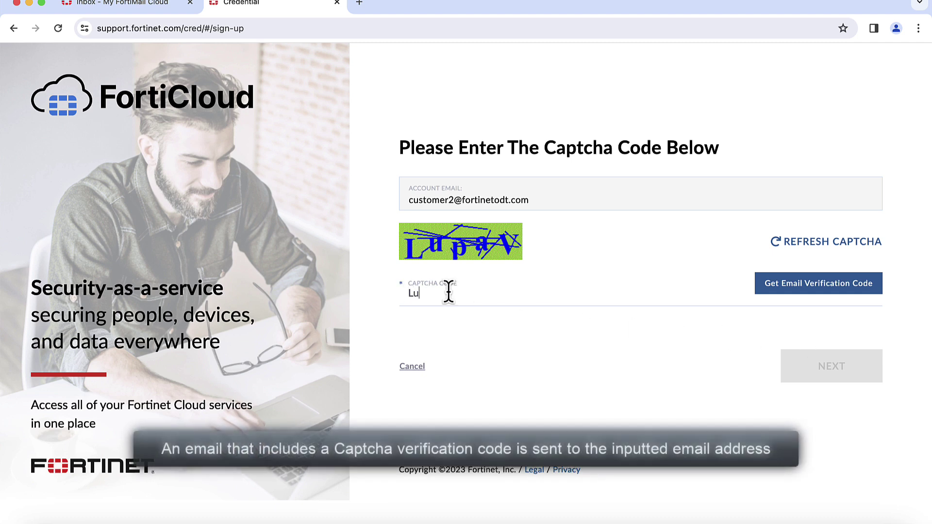
pyautogui.click(824, 291)
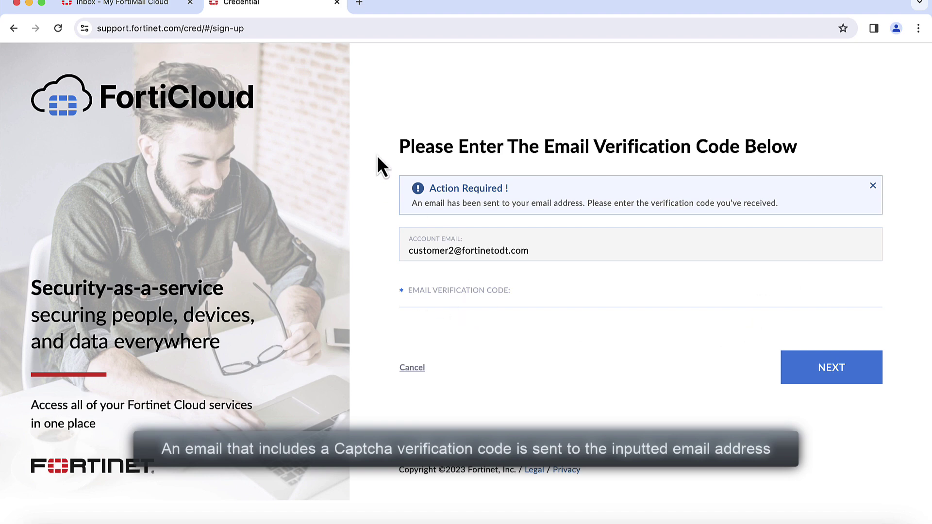
pyautogui.click(93, 3)
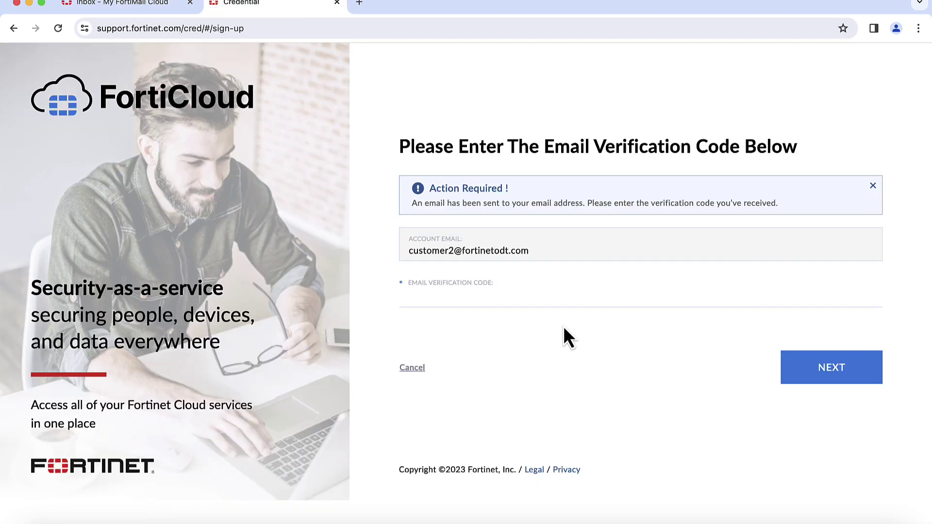
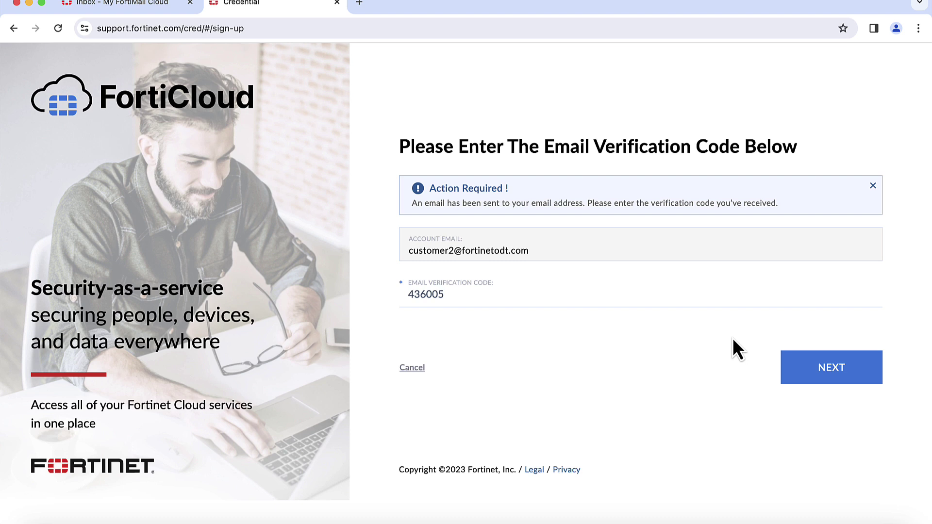
# Submit the verification code, set and confirm the password, accept the terms and register.
pyautogui.press('Return')
pyautogui.click(418, 217)
pyautogui.write('••••••••••')
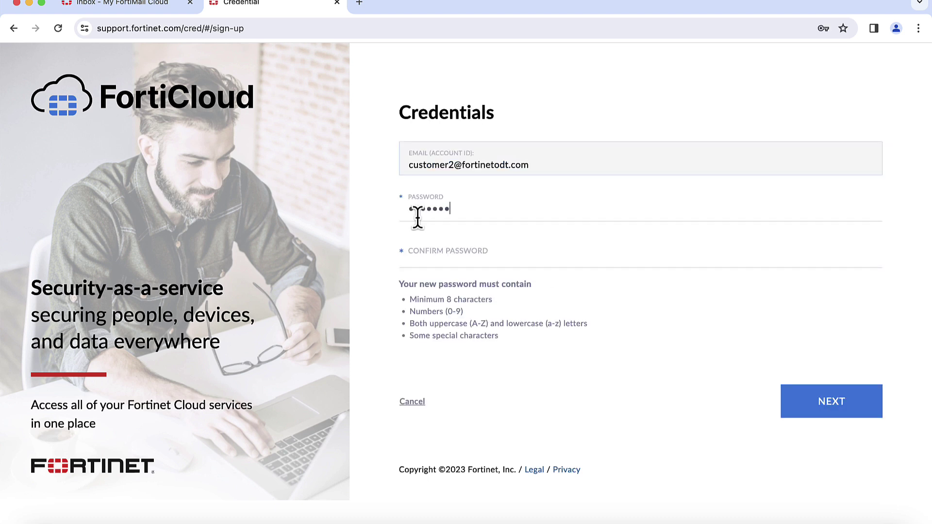
pyautogui.press('Tab')
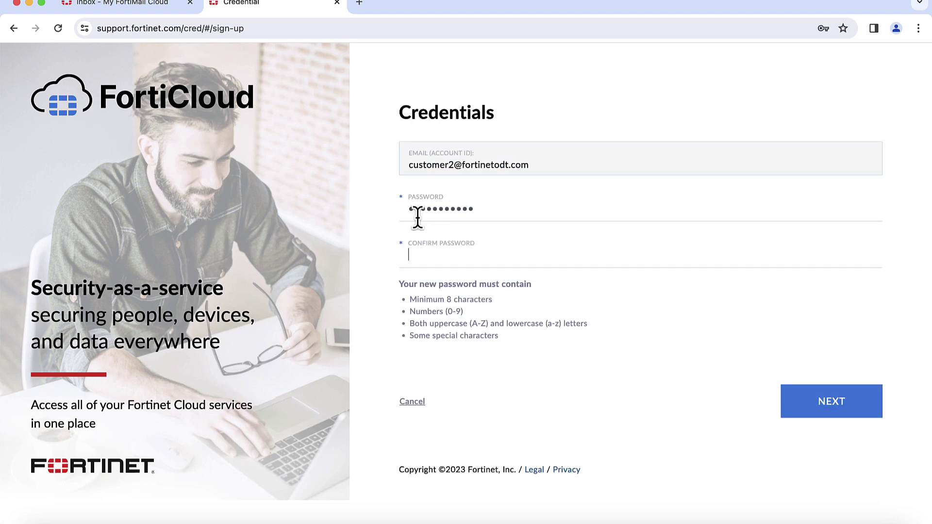
pyautogui.write('••••••••••')
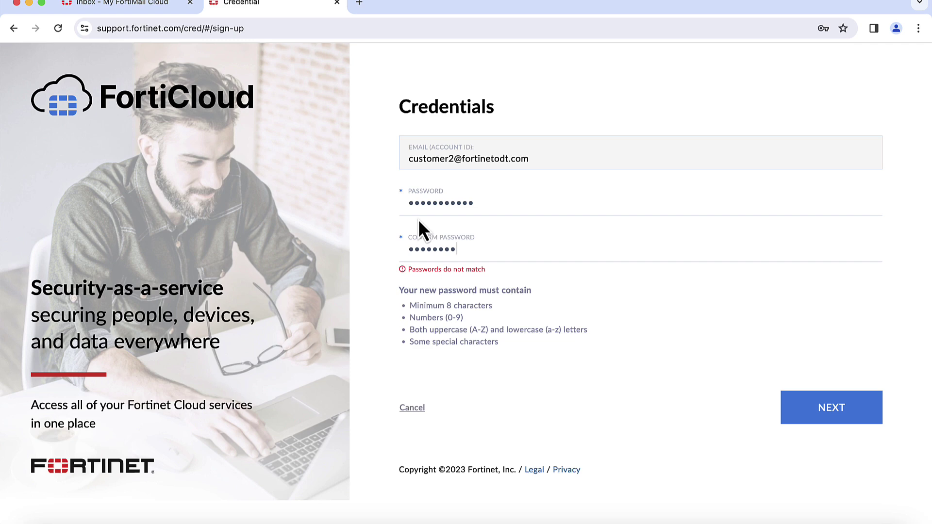
pyautogui.write('•')
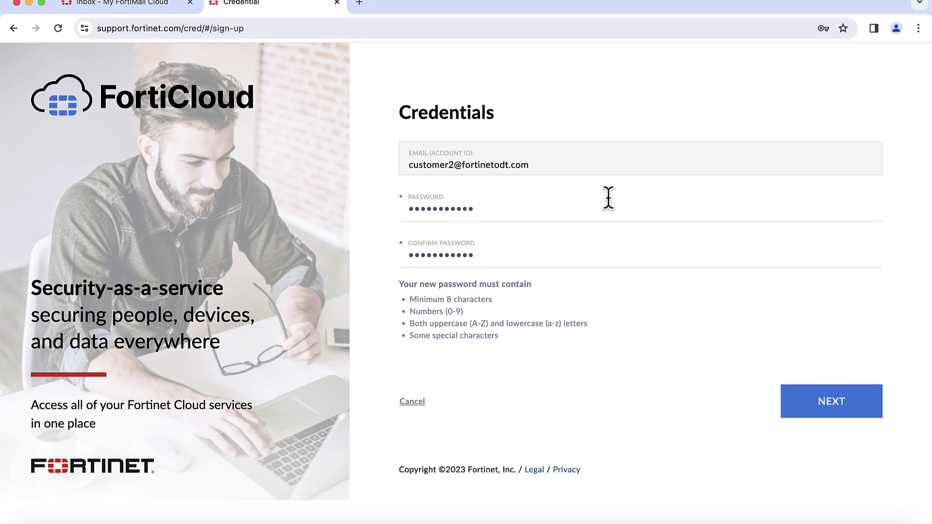
pyautogui.click(784, 389)
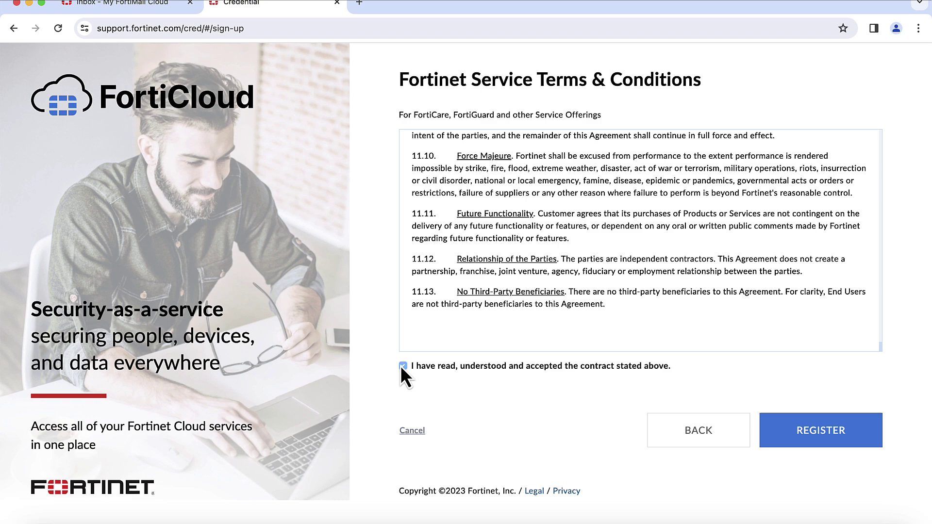
pyautogui.click(818, 430)
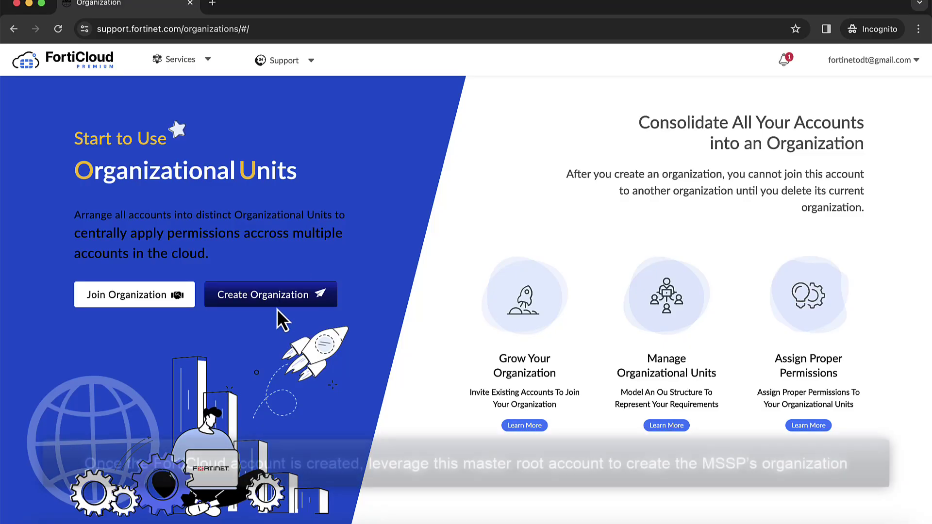
# Create an organization named 'ODT MSSP', trimming the suggested name's extra space.
pyautogui.click(277, 305)
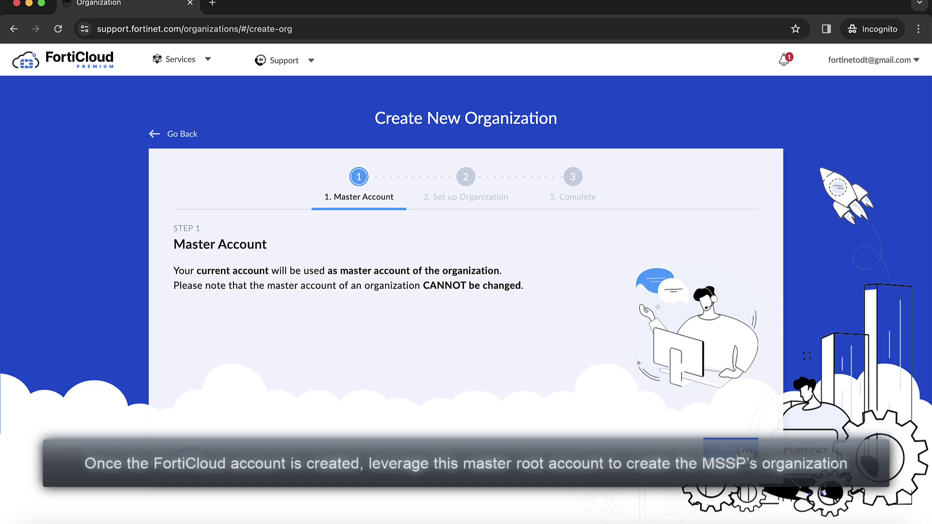
pyautogui.click(741, 450)
pyautogui.click(365, 320)
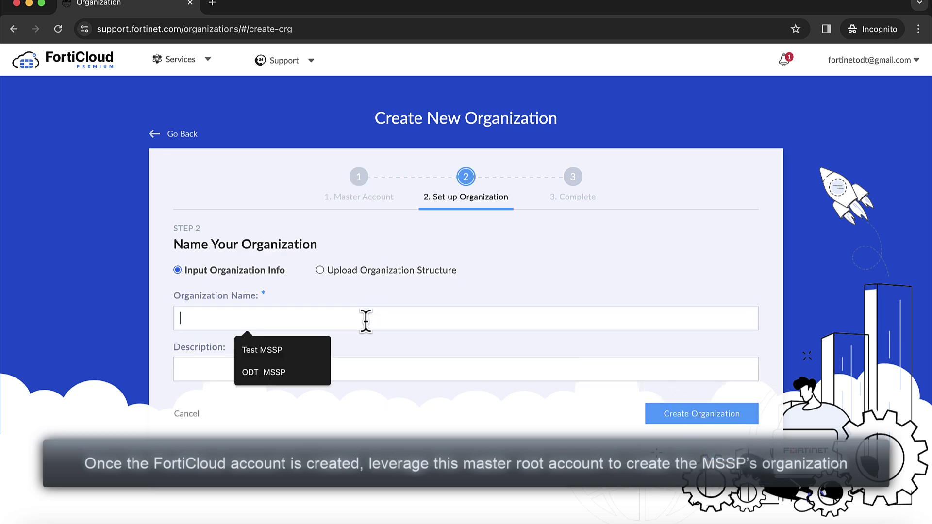
pyautogui.click(302, 378)
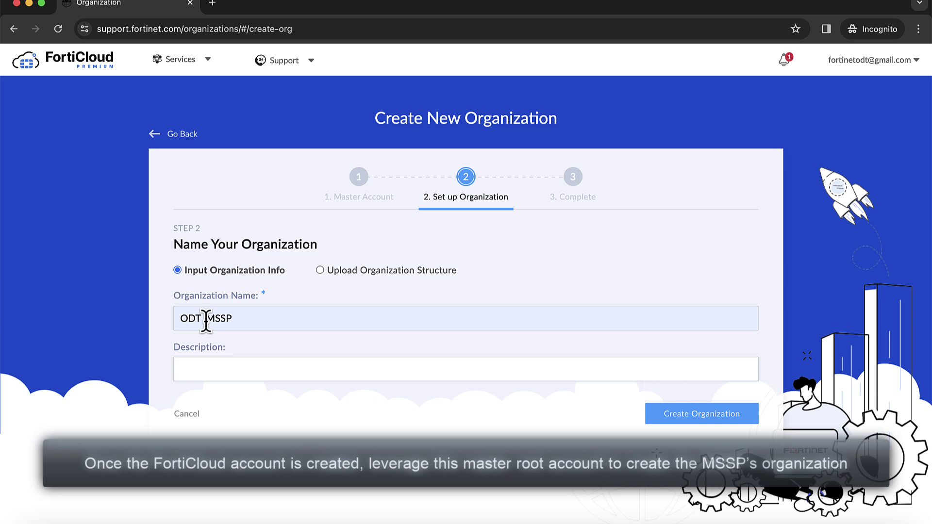
pyautogui.press('BackSpace')
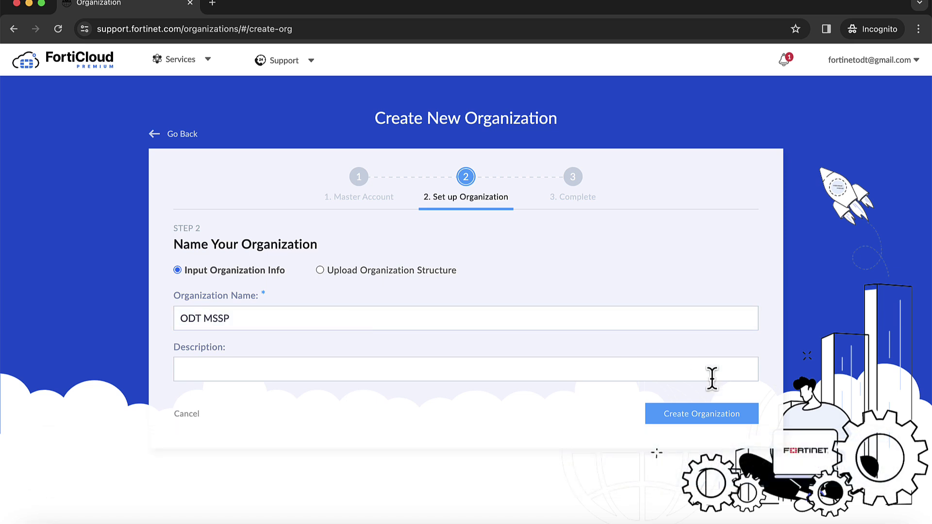
pyautogui.click(736, 417)
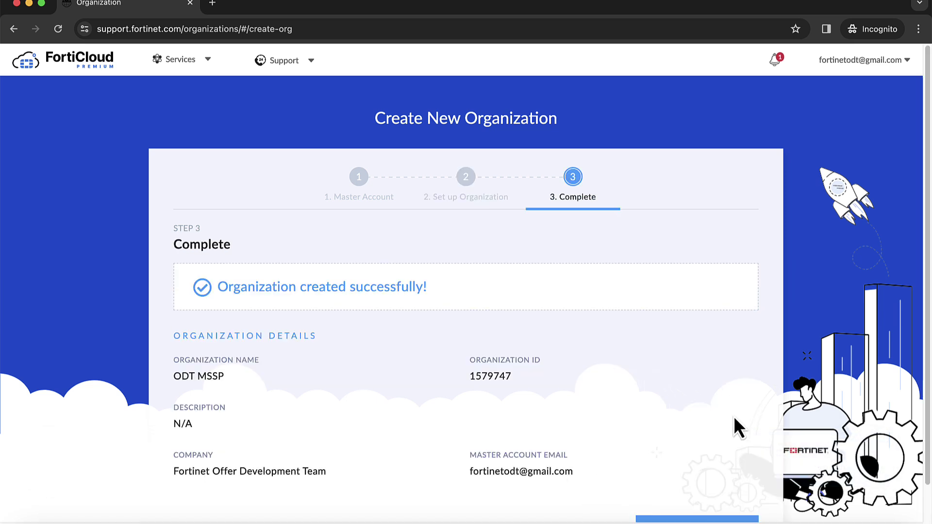
pyautogui.scroll(-1, 663, 443)
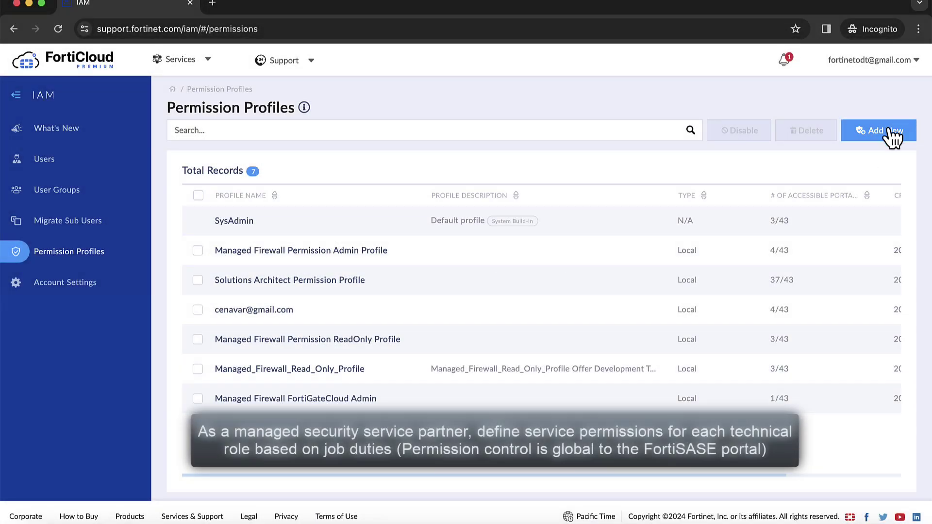
# Start an Organization-type profile 'mssp-admin' covering Asset Management, FortiSASE and Organizations portals.
pyautogui.click(845, 132)
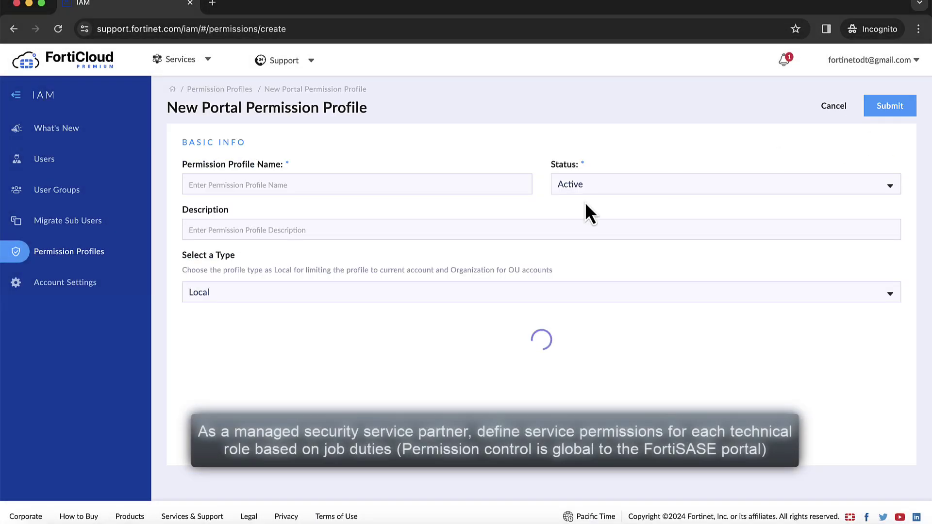
pyautogui.click(316, 185)
pyautogui.write('ms')
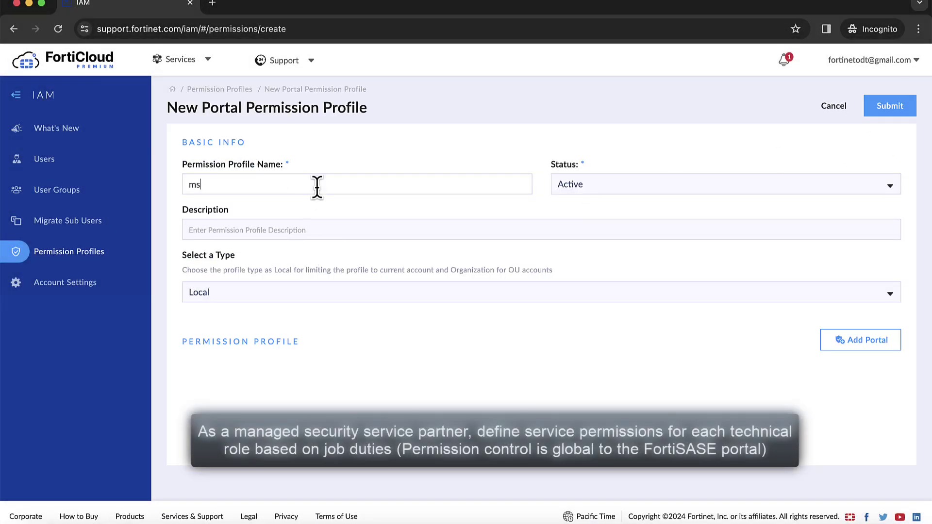
pyautogui.write('sp-admin')
pyautogui.click(370, 292)
pyautogui.click(326, 311)
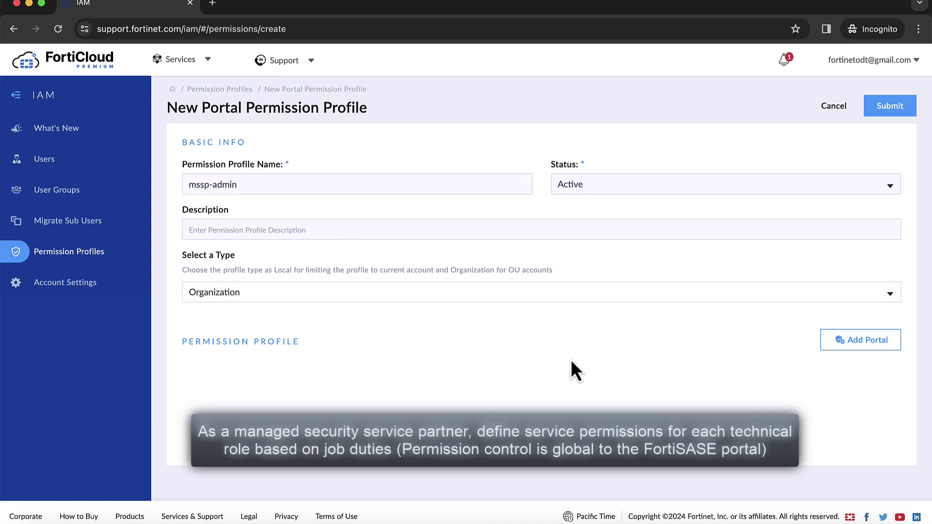
pyautogui.click(838, 342)
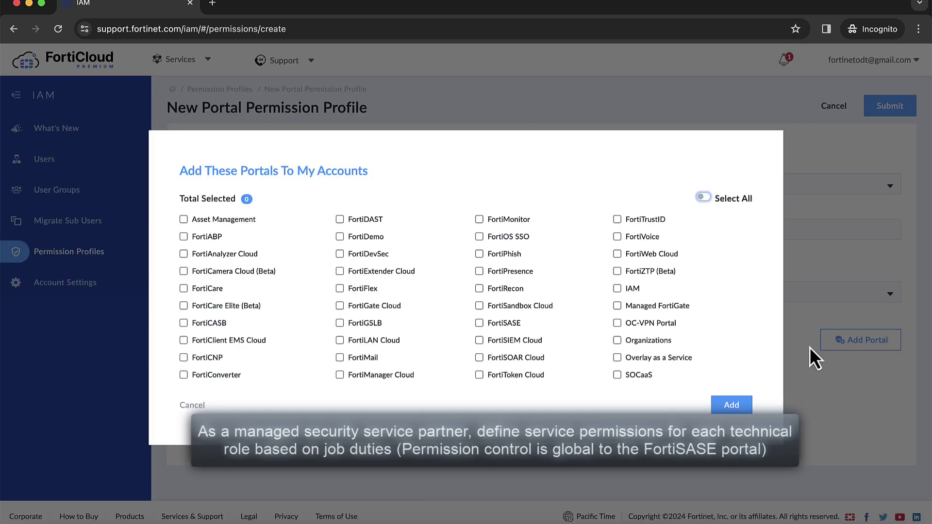
pyautogui.click(185, 219)
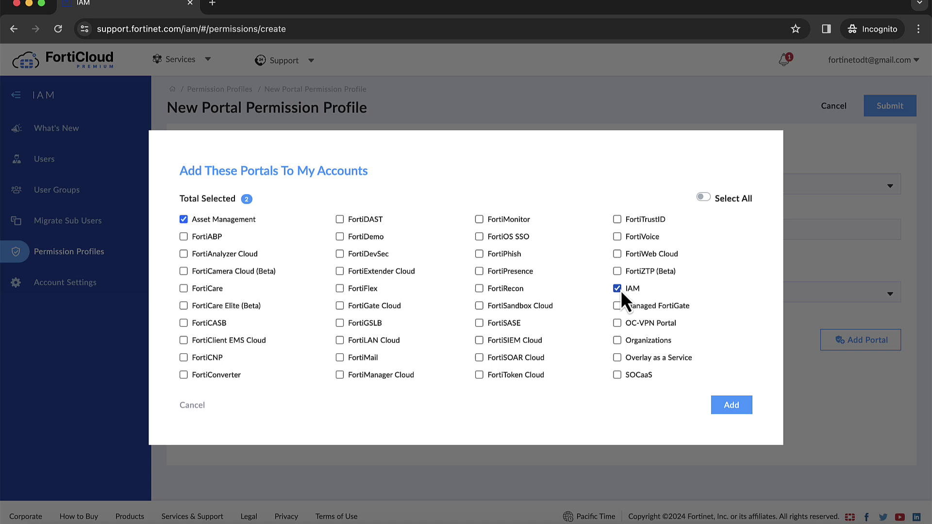
pyautogui.click(477, 324)
pyautogui.click(618, 341)
pyautogui.click(736, 408)
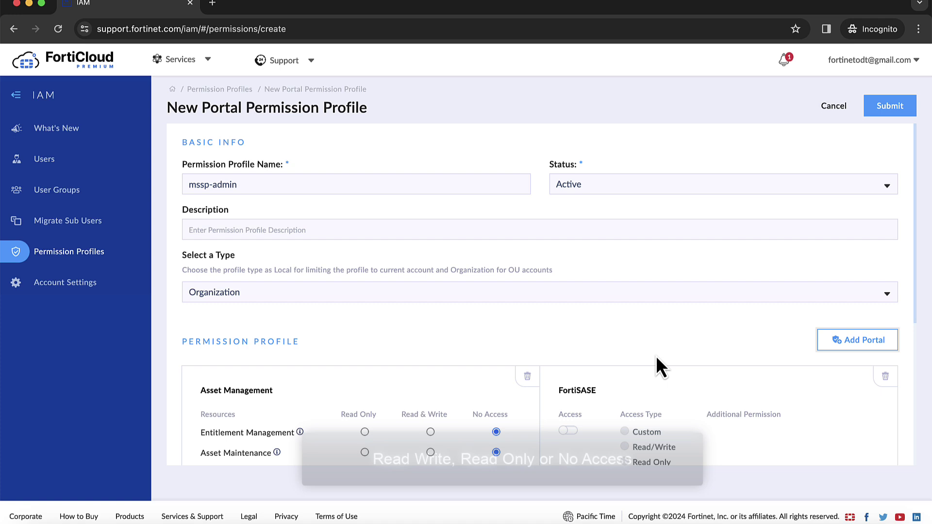
# Grant read & write on IAM, Account Services, Vulnerability List, Asset Maintenance, FortiSASE, admin on Organizations; save.
pyautogui.scroll(-5, 664, 364)
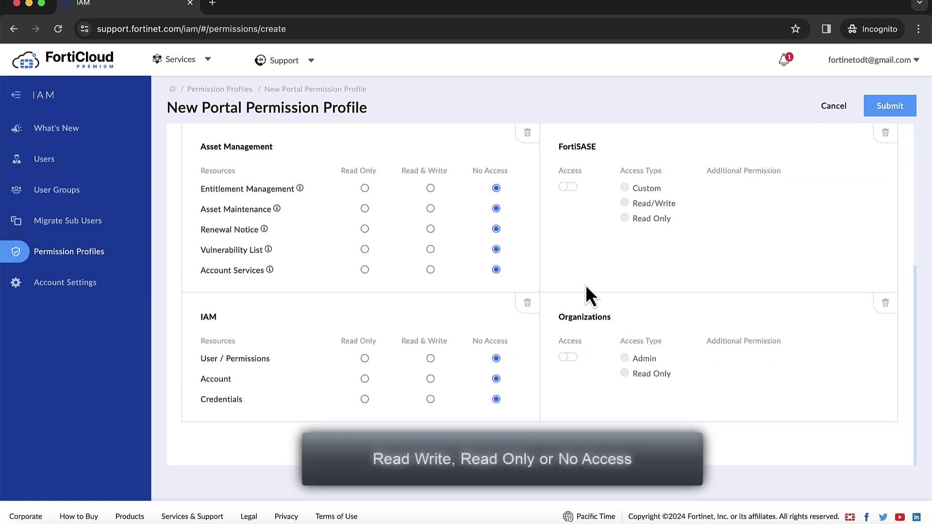
pyautogui.click(568, 187)
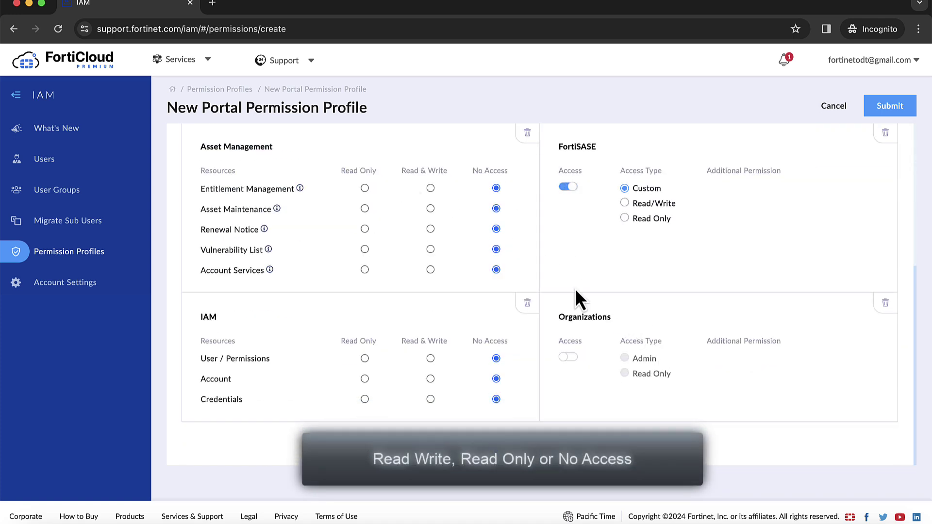
pyautogui.click(568, 358)
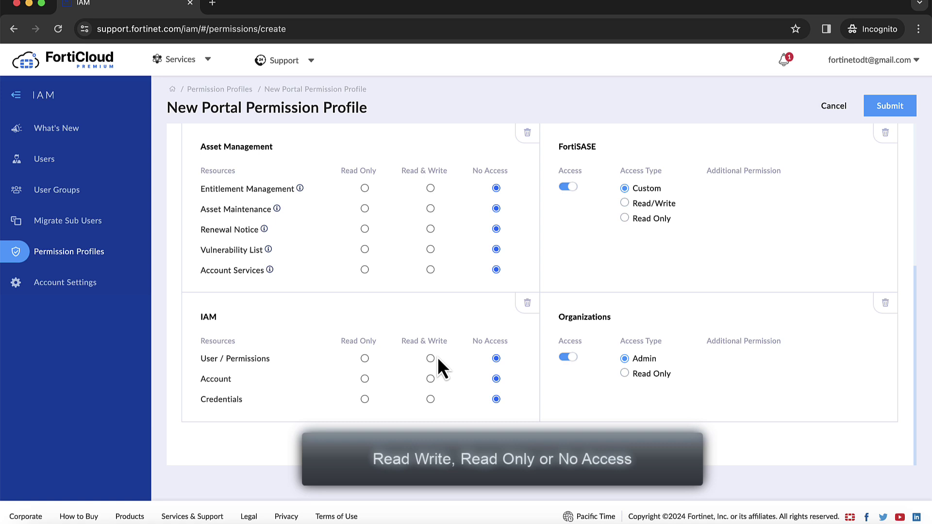
pyautogui.click(431, 399)
pyautogui.click(430, 270)
pyautogui.click(431, 250)
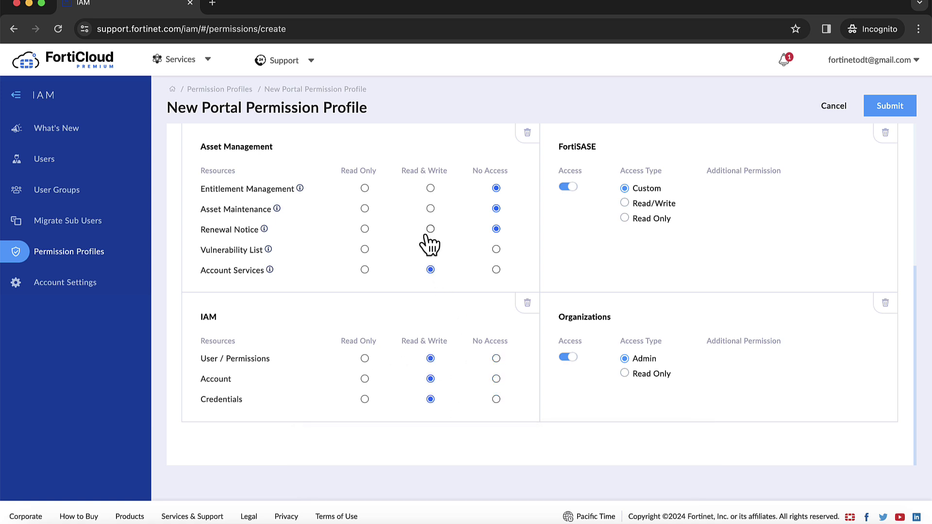
pyautogui.click(430, 209)
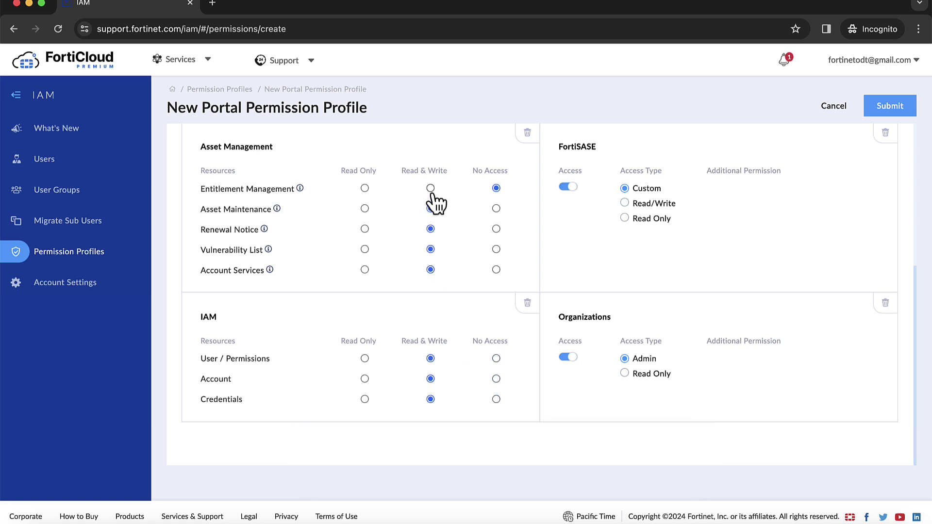
pyautogui.click(625, 203)
pyautogui.click(888, 106)
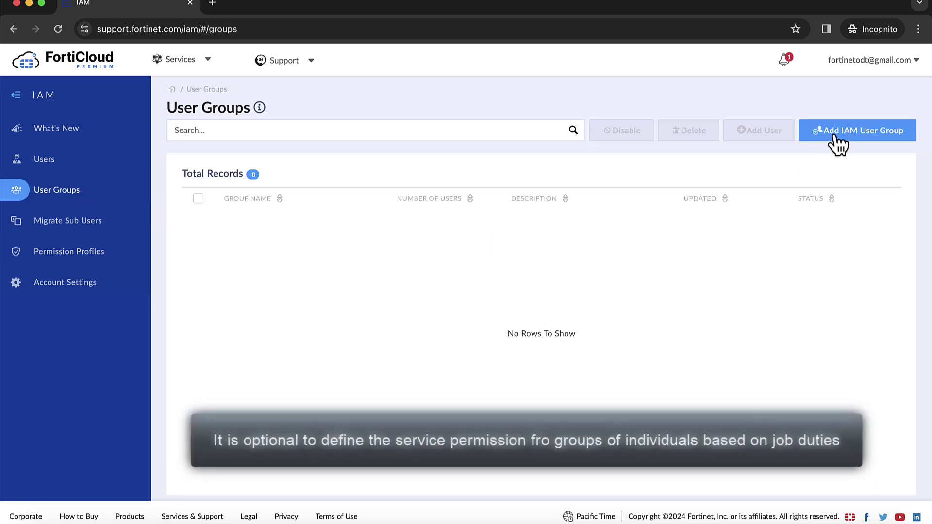
# Start a new IAM user group named 'Administrators'.
pyautogui.click(835, 138)
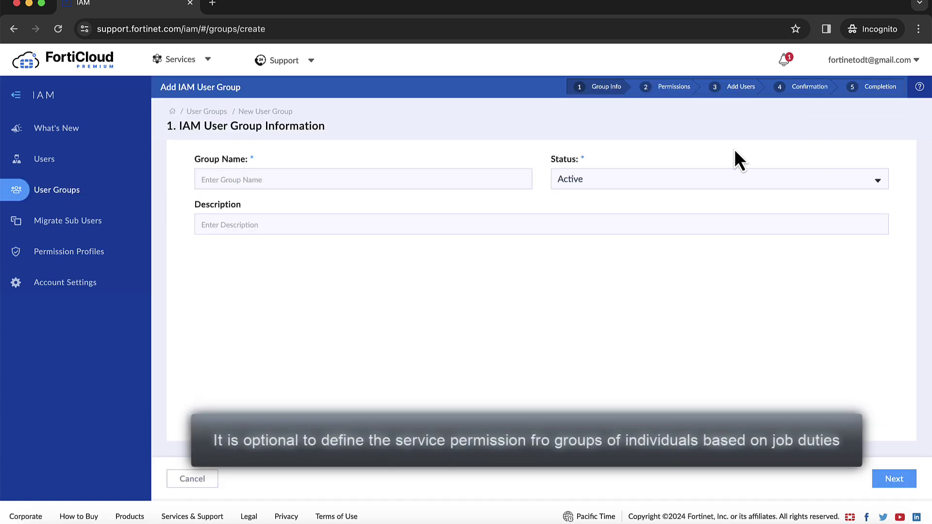
pyautogui.click(330, 180)
pyautogui.write('Administrators')
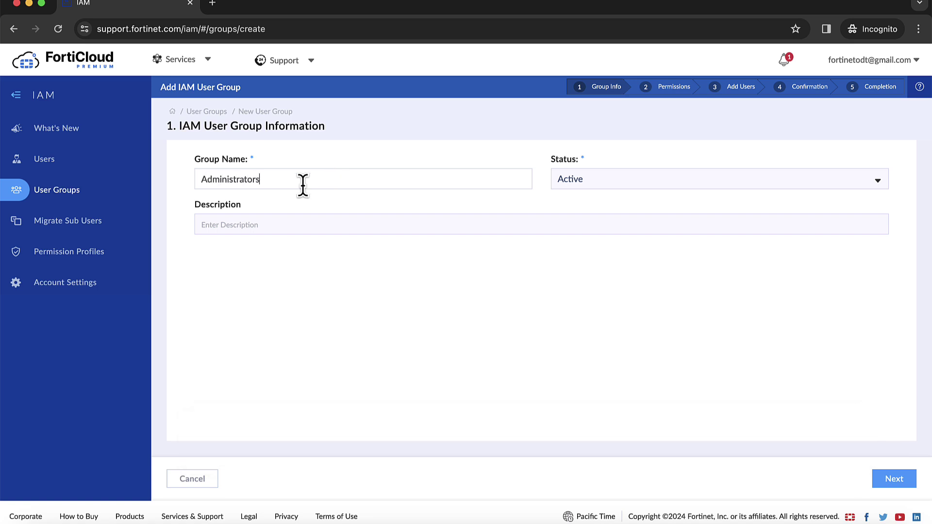
pyautogui.click(896, 481)
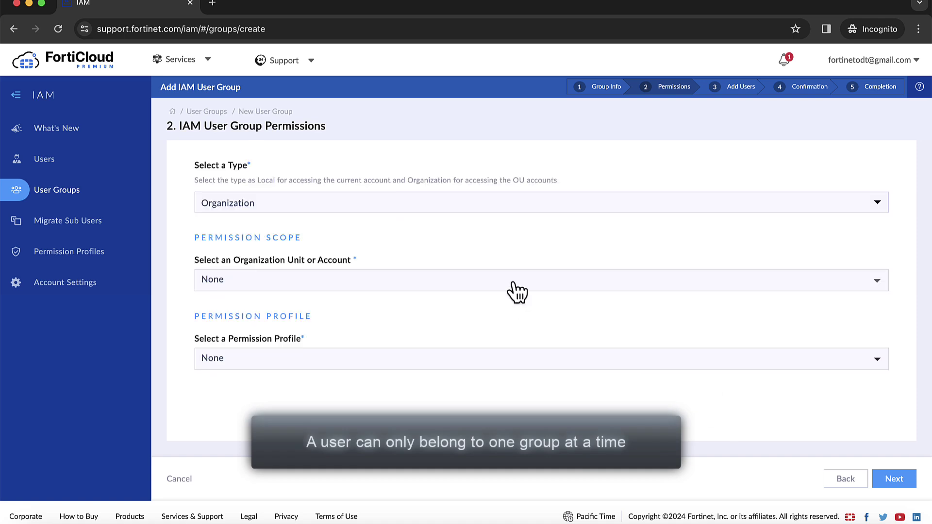
# Scope the group to ODT MSSP with the mssp-admin profile and confirm it.
pyautogui.click(508, 293)
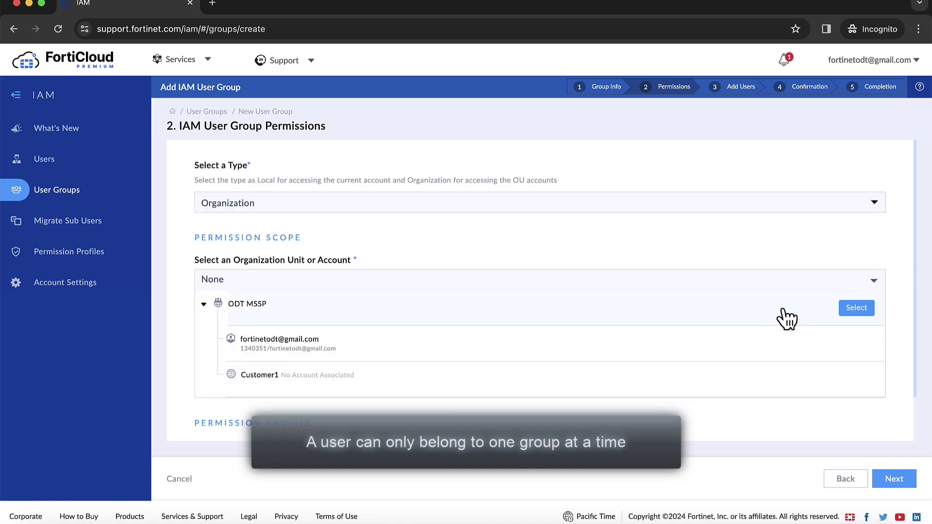
pyautogui.click(850, 308)
pyautogui.click(537, 362)
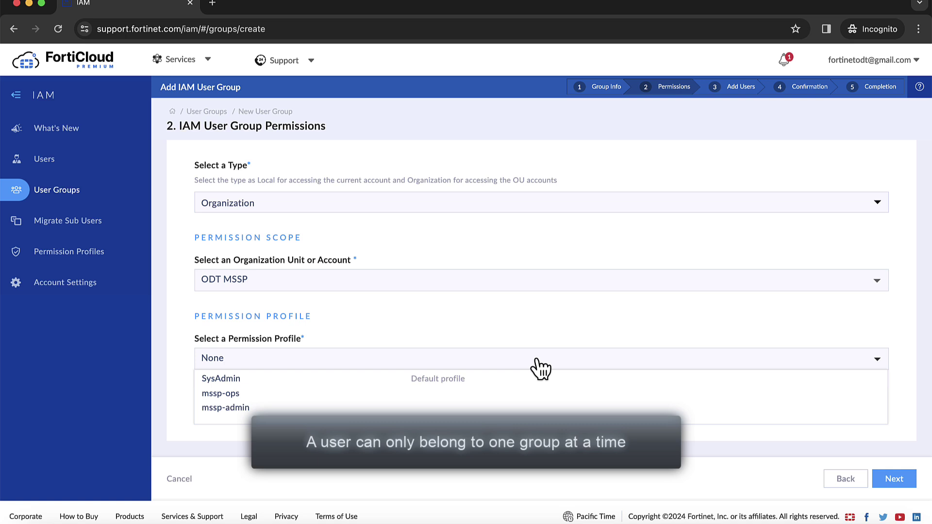
pyautogui.click(431, 408)
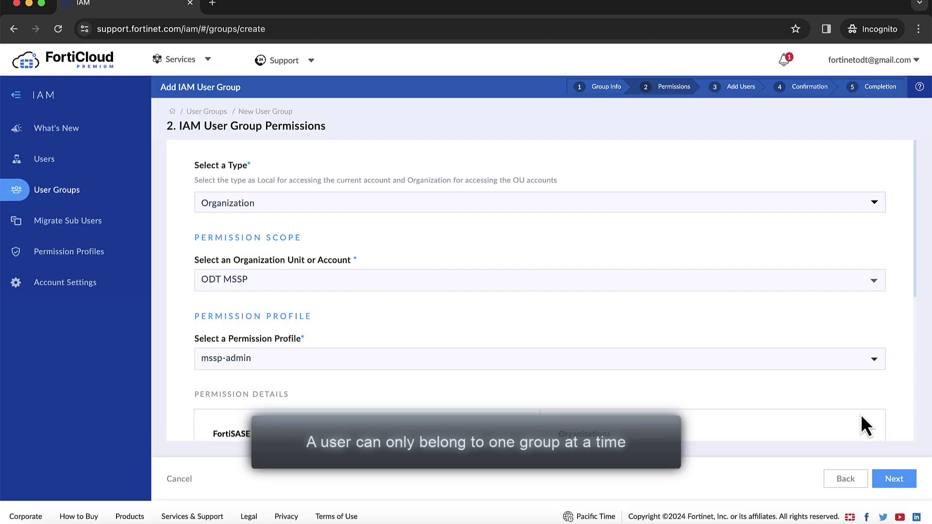
pyautogui.scroll(-5, 862, 417)
pyautogui.click(914, 483)
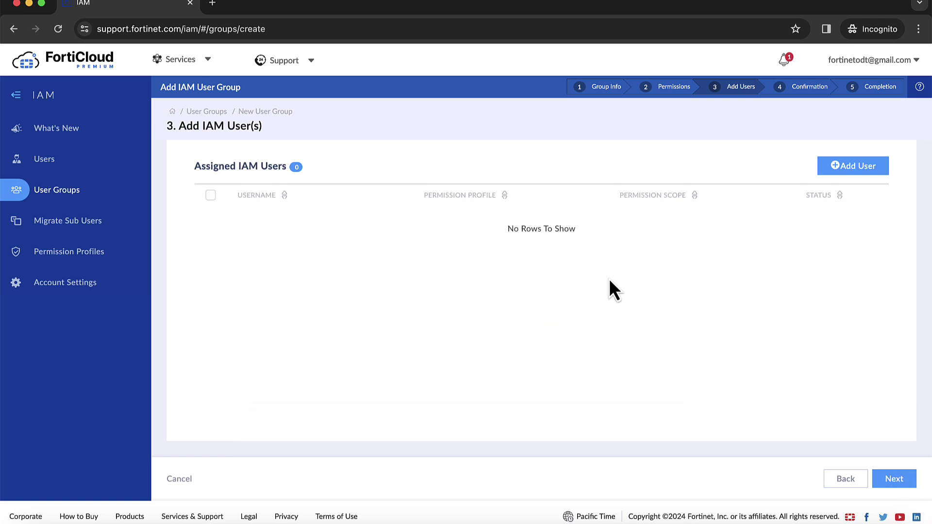
pyautogui.click(894, 482)
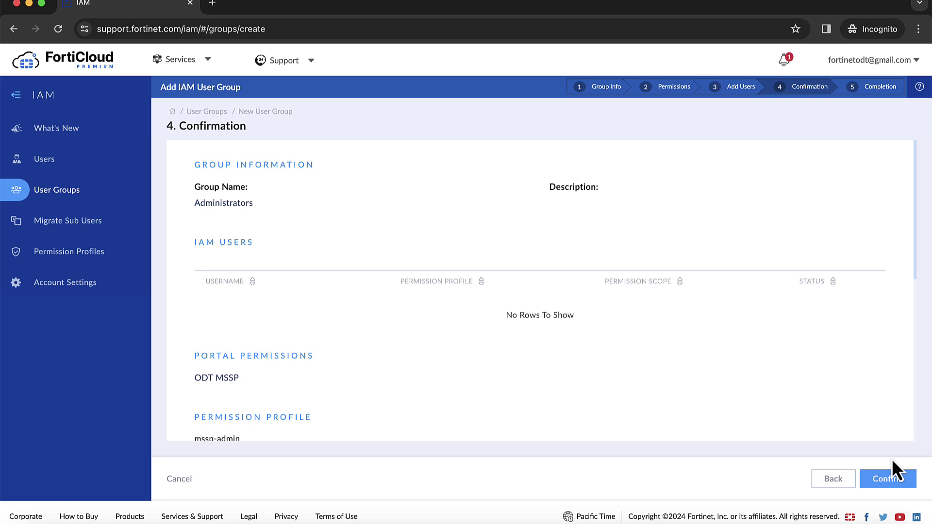
pyautogui.click(891, 481)
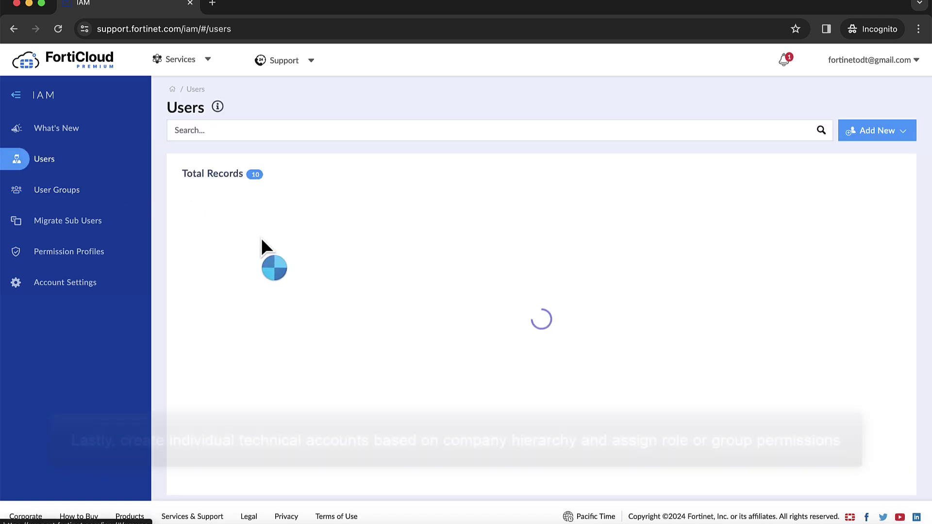
# Add IAM user 'testadmin' with the user's full name, e-mail address and phone number.
pyautogui.click(879, 139)
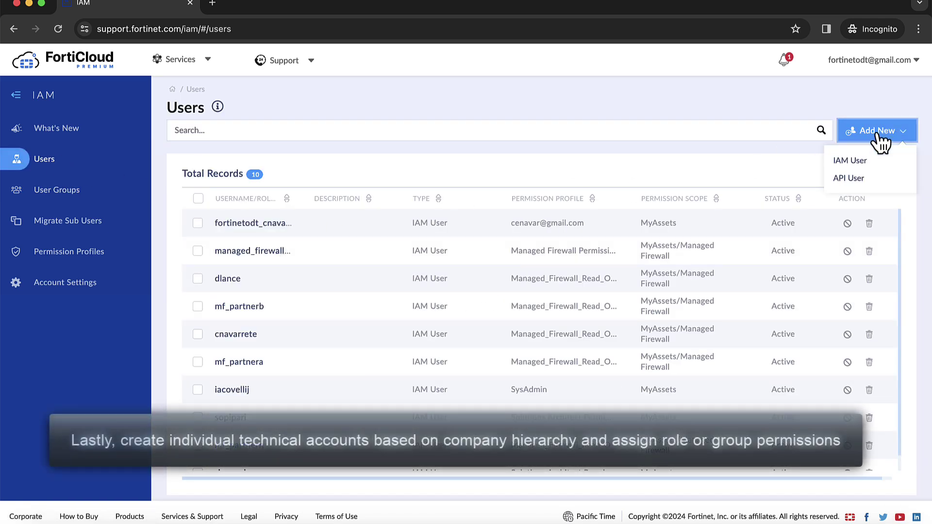
pyautogui.click(856, 161)
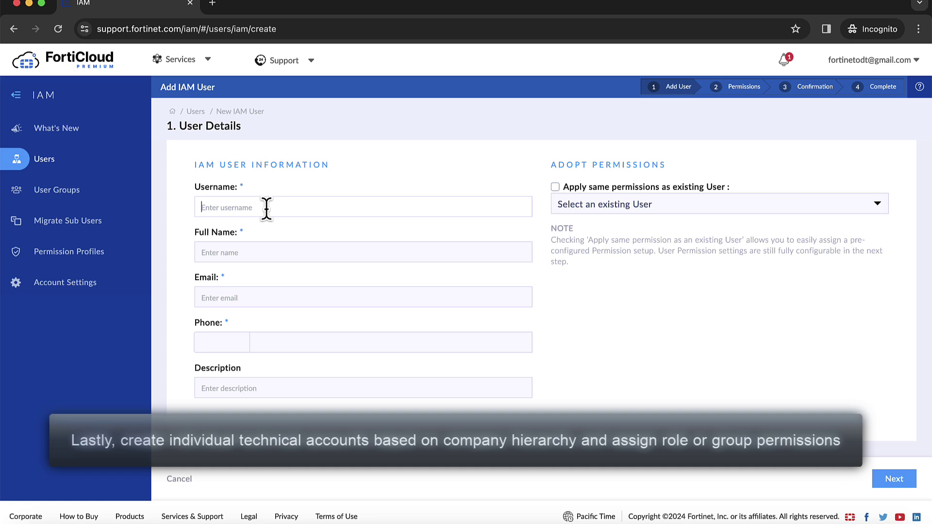
pyautogui.write('testadmin')
pyautogui.press('Tab')
pyautogui.write('Te')
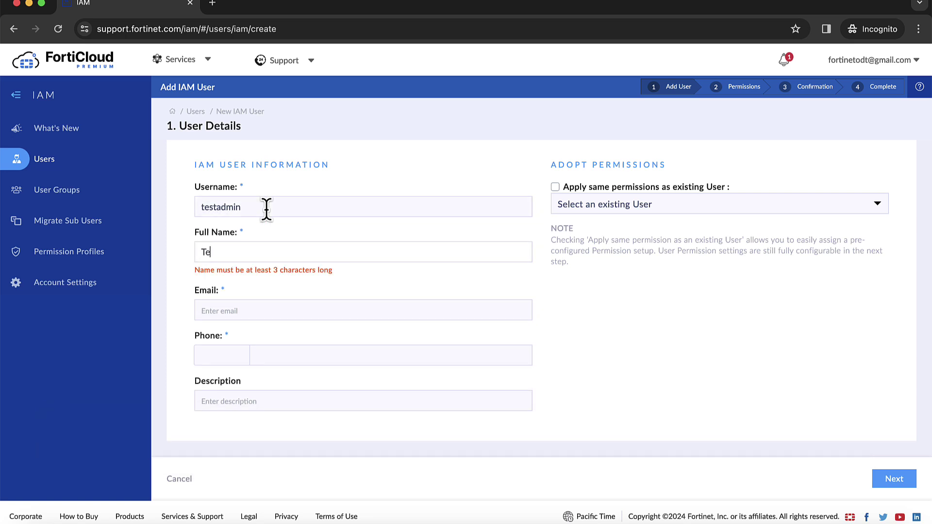
pyautogui.write('st Admin')
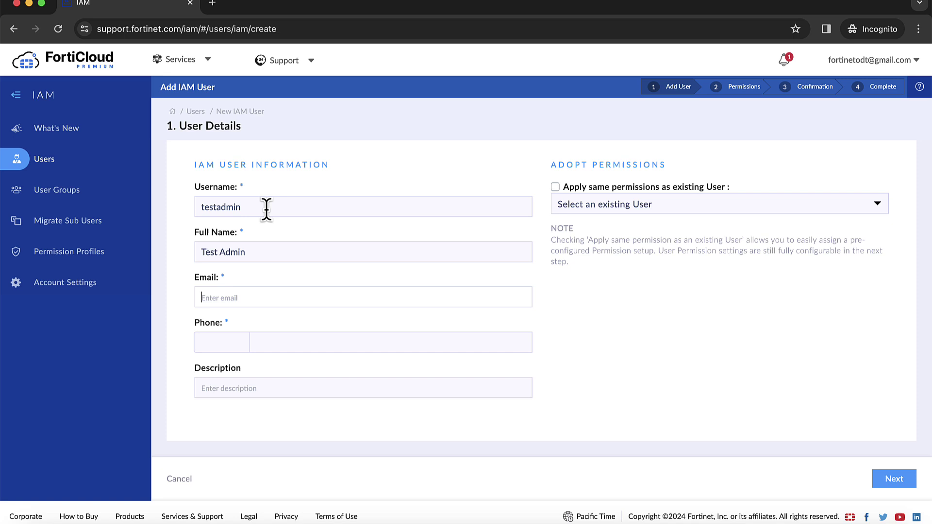
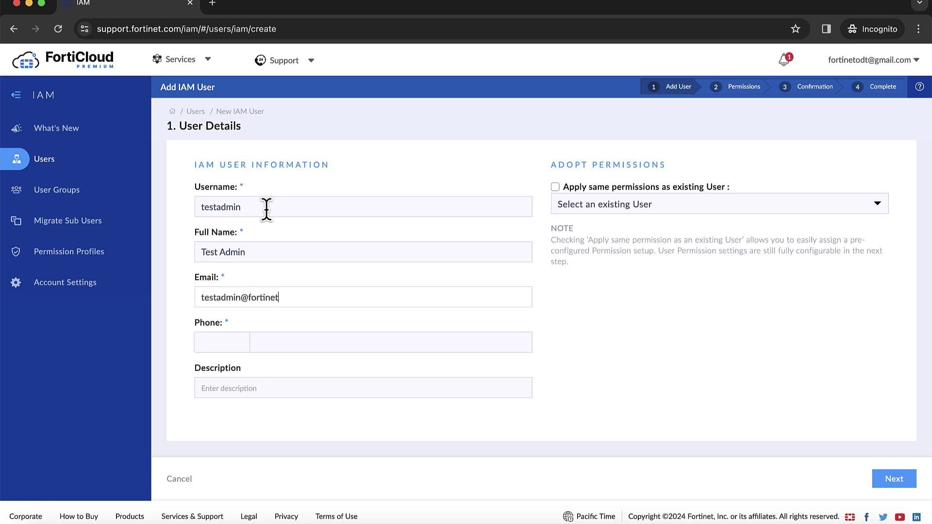
pyautogui.click(280, 340)
pyautogui.write('9999')
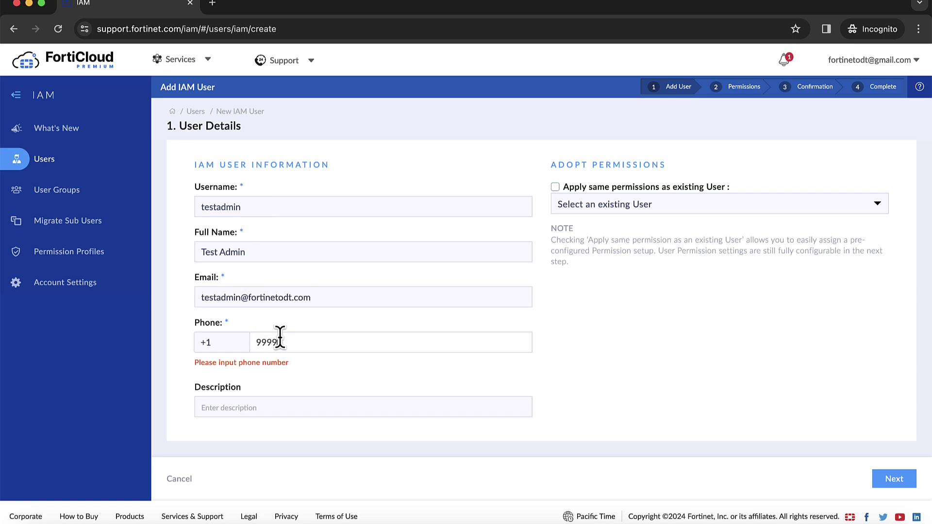
pyautogui.write('999999')
pyautogui.click(894, 485)
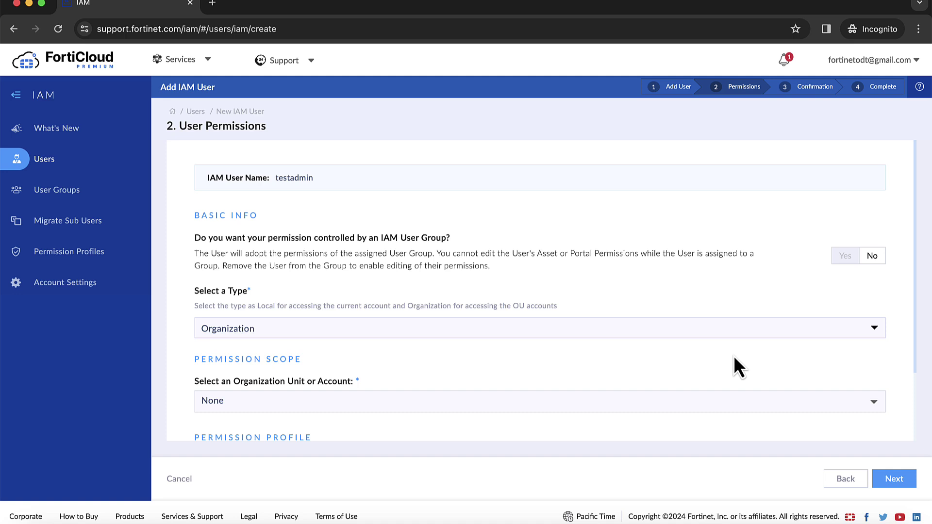
# Scope testadmin to ODT MSSP with the mssp-admin profile and finish registering the user.
pyautogui.scroll(-2, 733, 368)
pyautogui.click(616, 317)
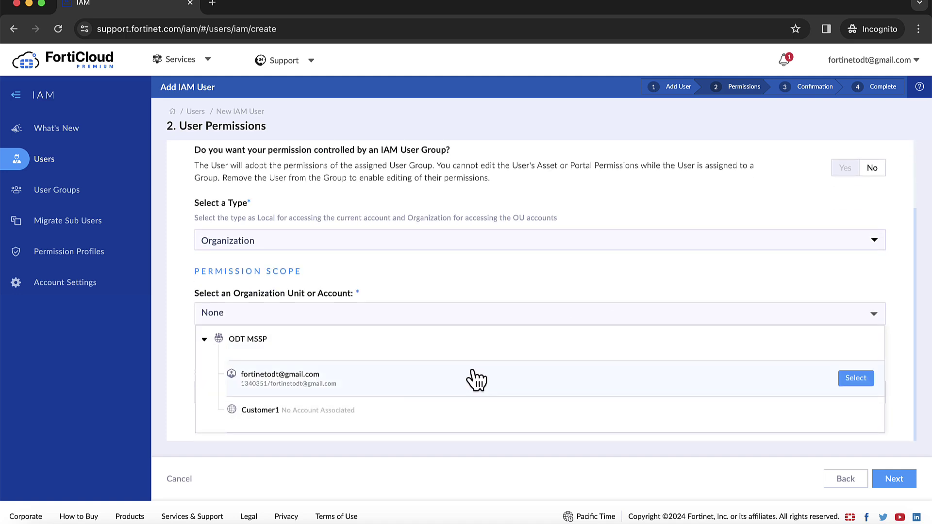
pyautogui.click(856, 340)
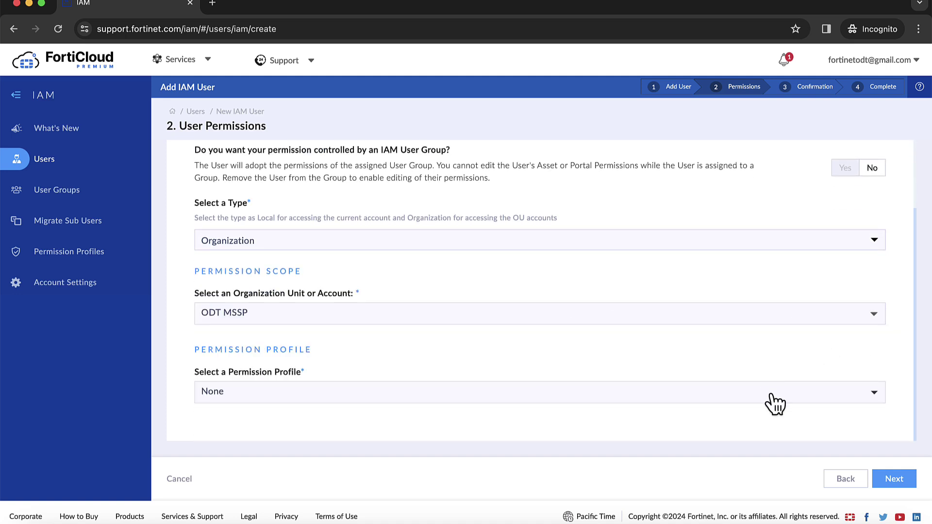
pyautogui.click(692, 398)
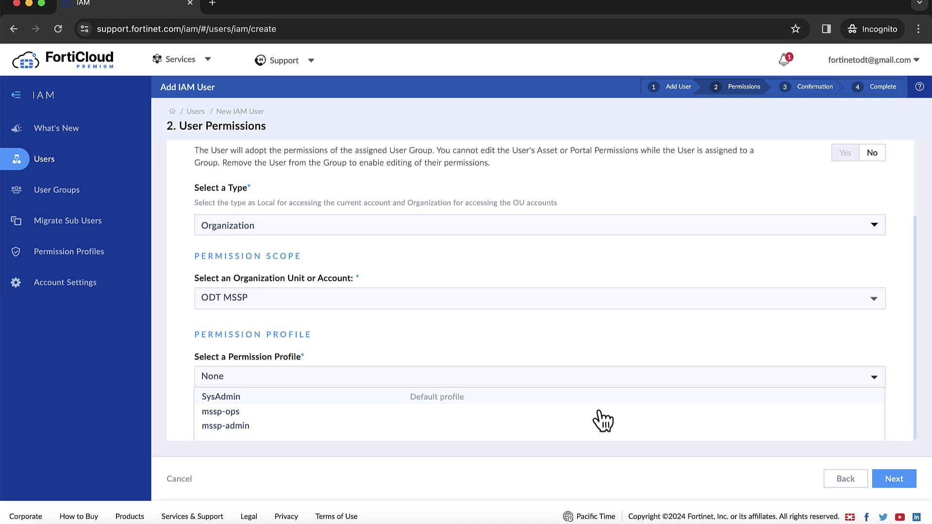
pyautogui.click(326, 427)
pyautogui.scroll(-5, 800, 375)
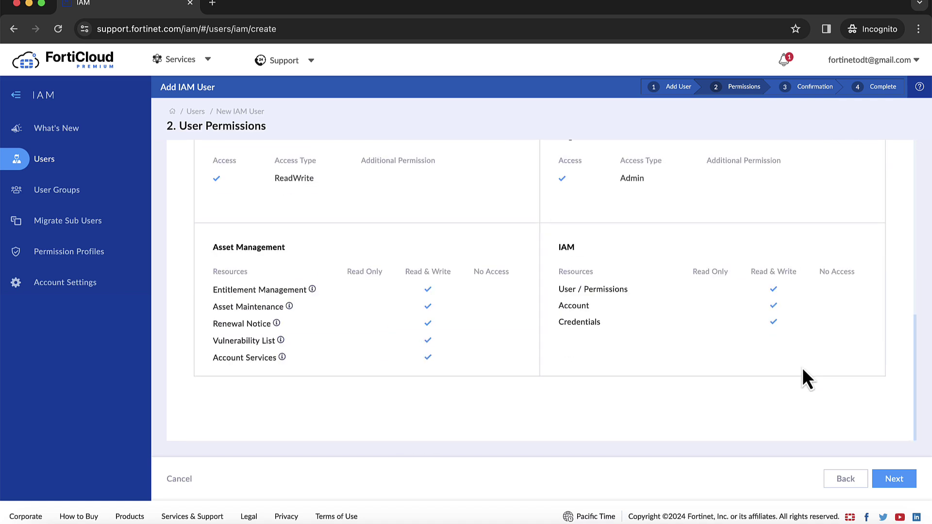
pyautogui.click(893, 478)
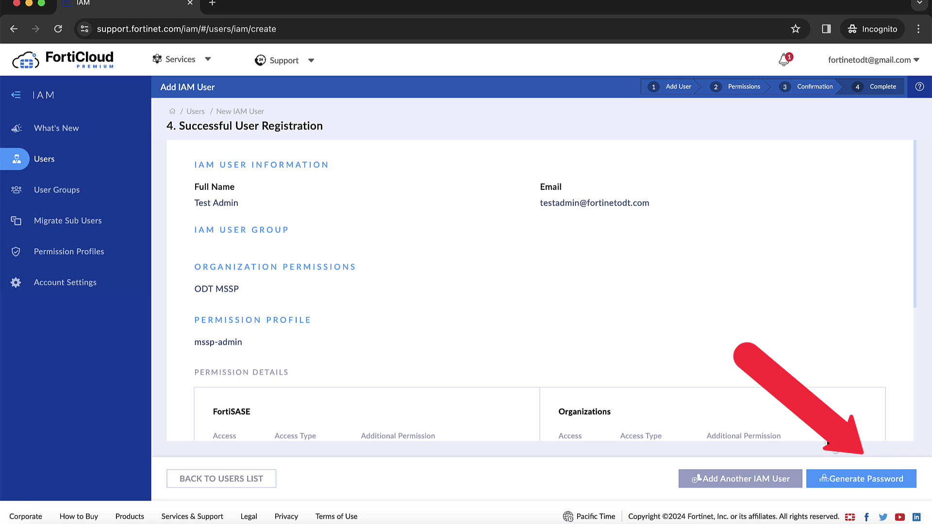
pyautogui.click(60, 284)
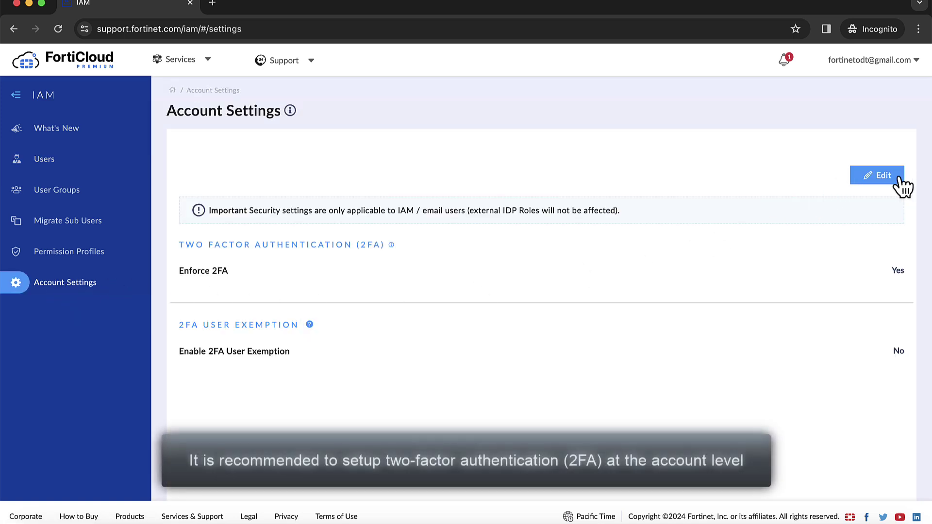
# Make the account's Enforce 2FA settings editable.
pyautogui.click(883, 176)
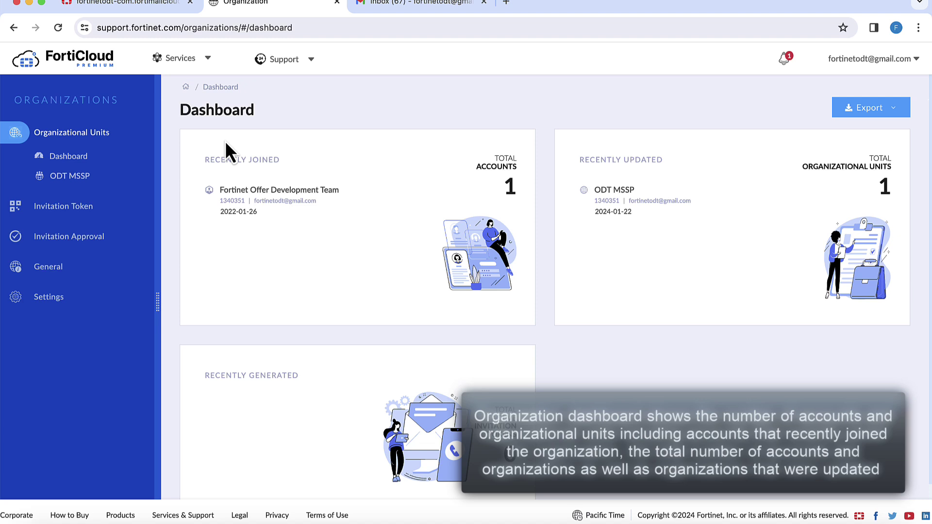
# From the ODT MSSP unit's actions, create a sub-OU named 'Customer1' and confirm.
pyautogui.click(146, 178)
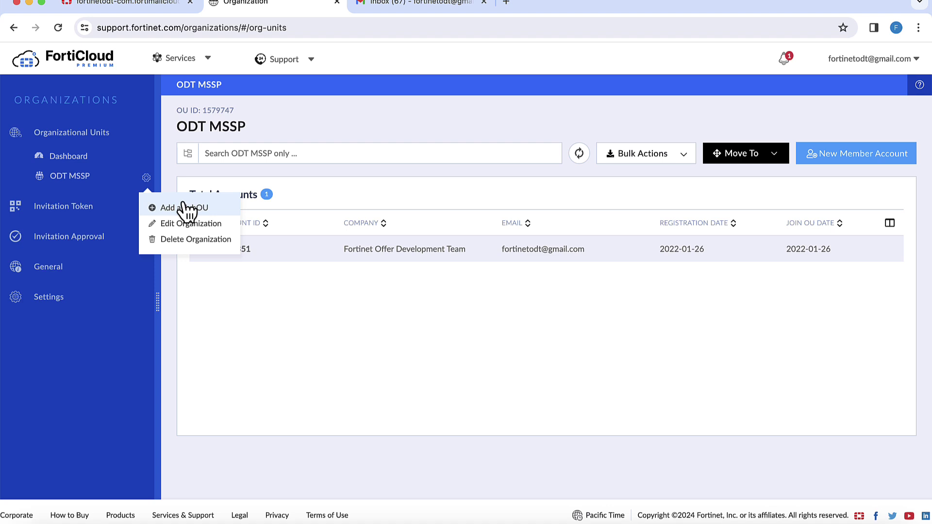
pyautogui.click(189, 209)
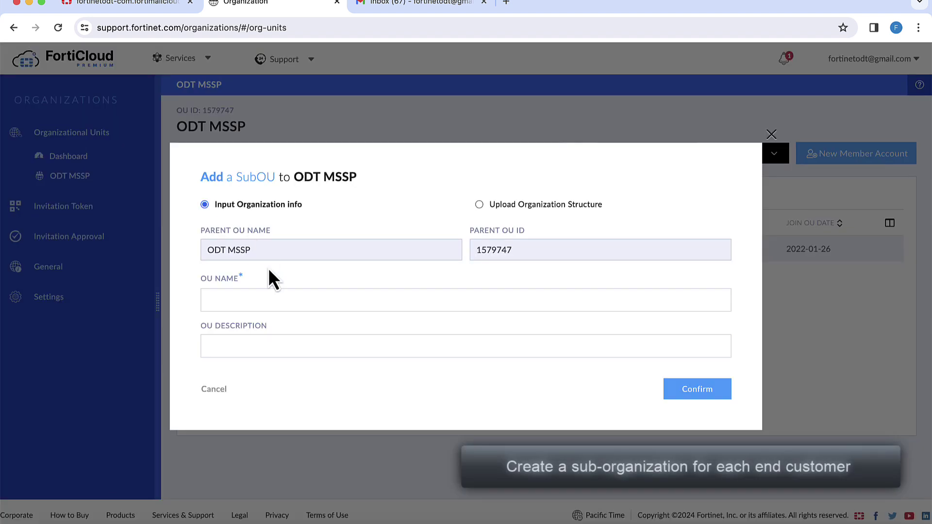
pyautogui.click(262, 294)
pyautogui.write('Customerr')
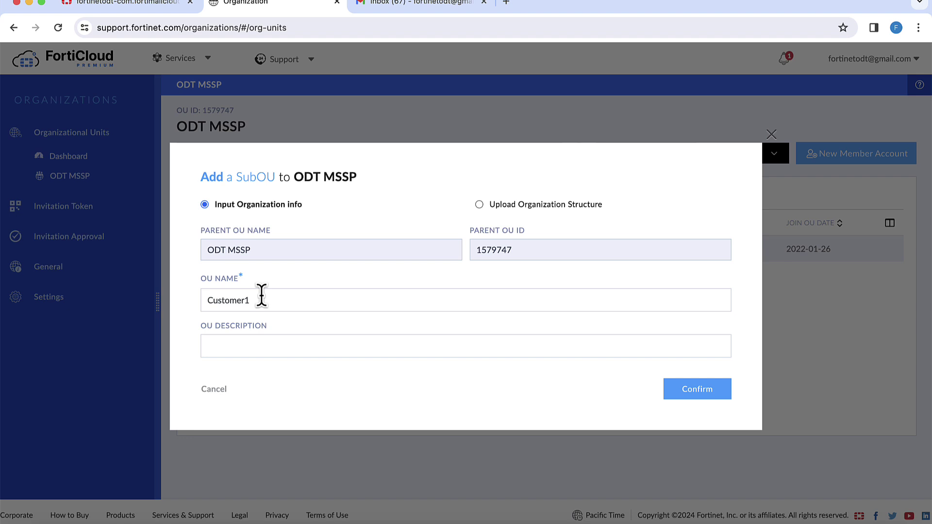
pyautogui.click(698, 389)
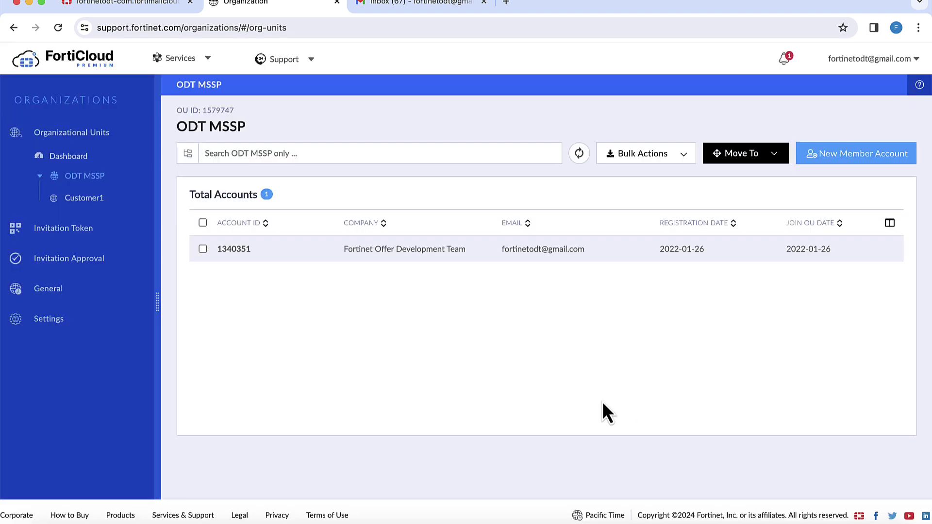
# Generate an invitation token for the Customer1 organization and dismiss the success message.
pyautogui.click(72, 232)
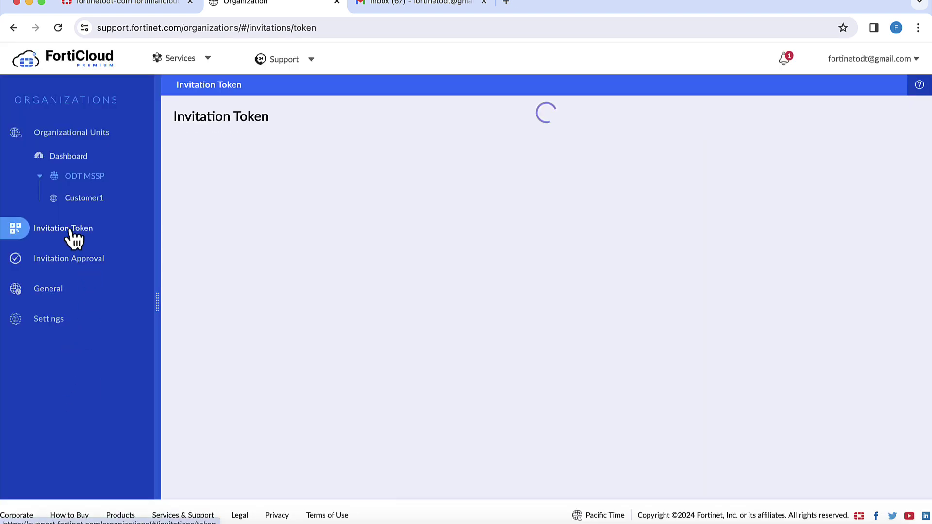
pyautogui.click(850, 128)
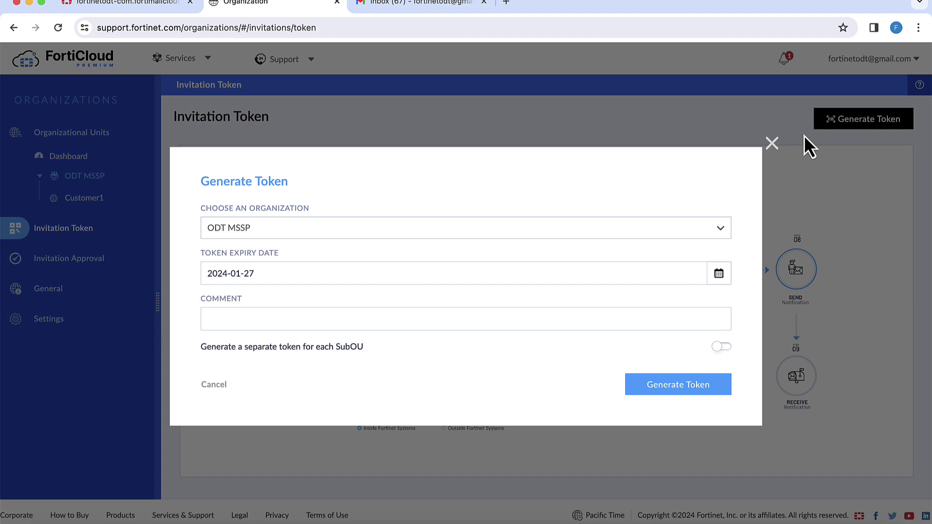
pyautogui.click(498, 230)
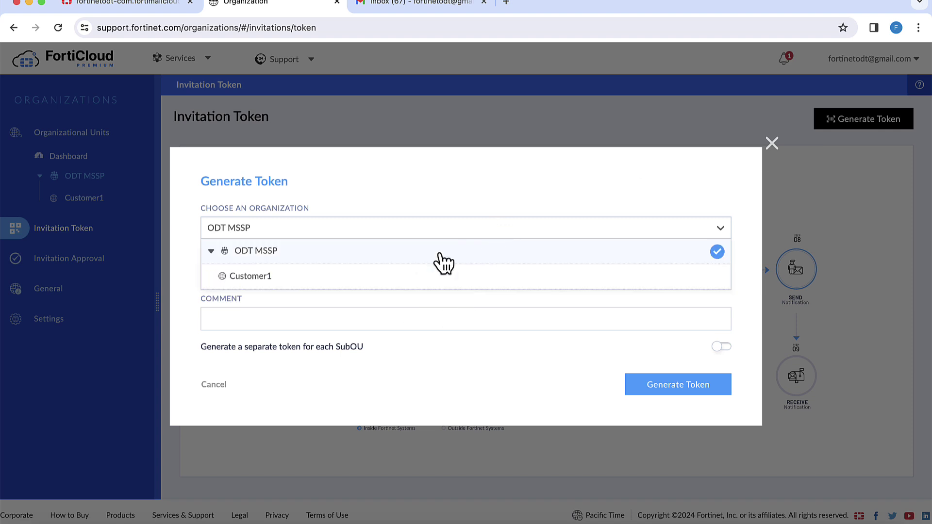
pyautogui.click(366, 277)
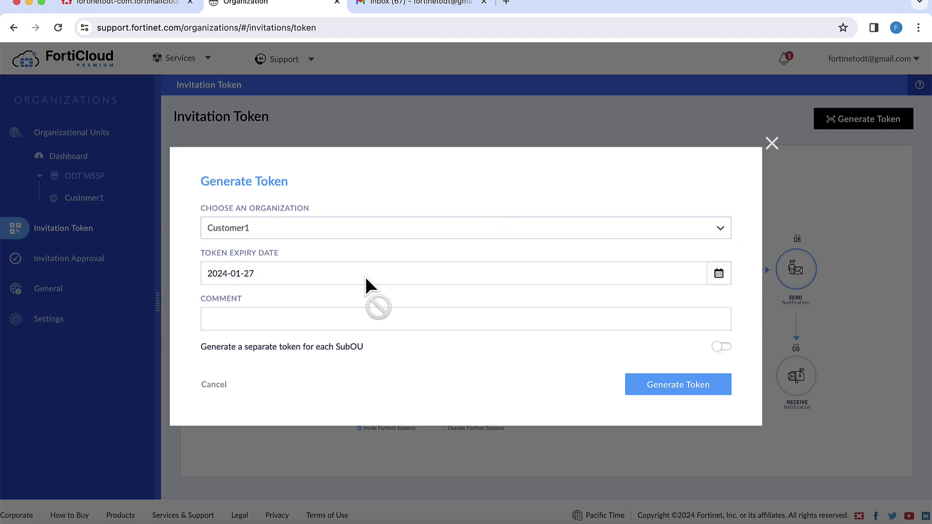
pyautogui.click(697, 386)
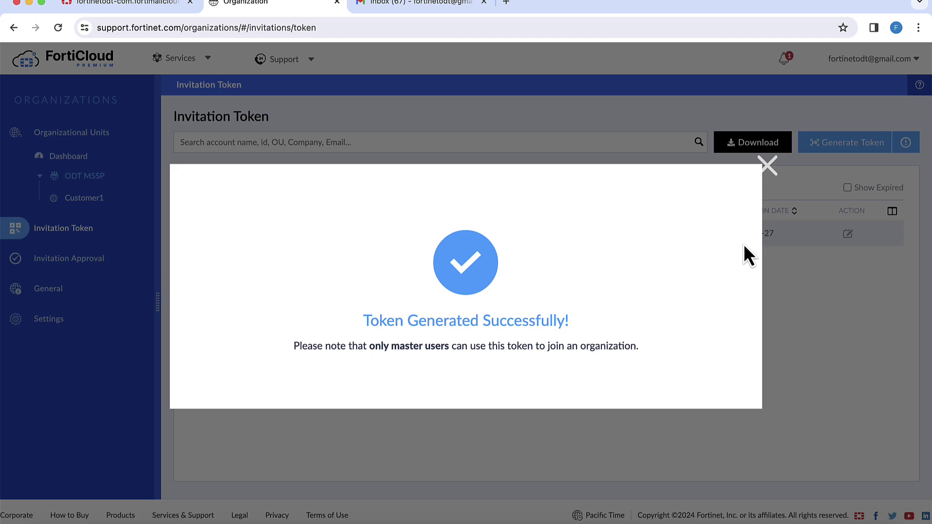
pyautogui.click(769, 167)
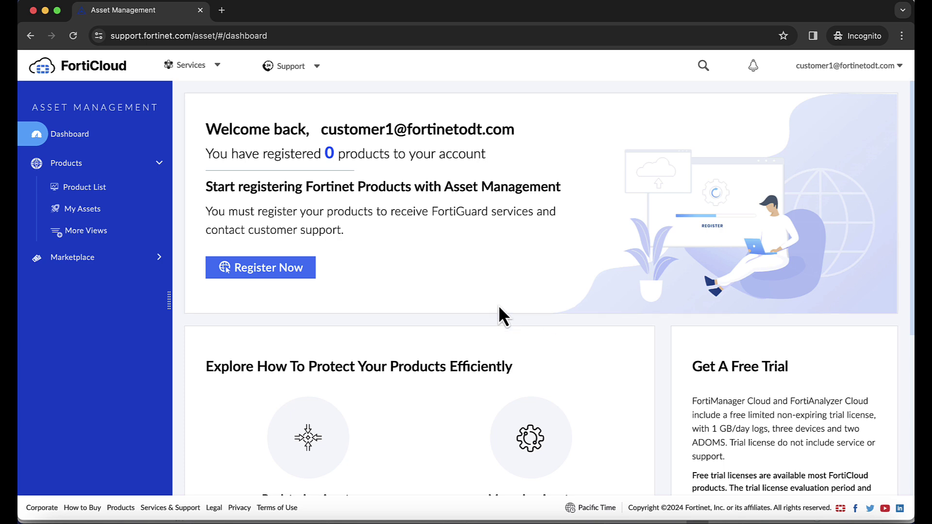
# Add an IAM permission profile named 'user-admin' with FortiSASE access enabled at Read/Write.
pyautogui.click(191, 65)
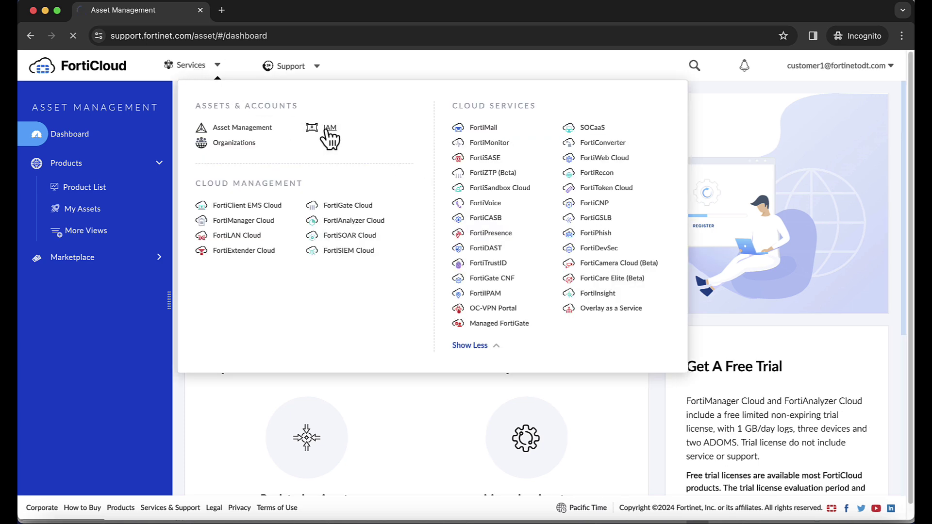
pyautogui.click(312, 128)
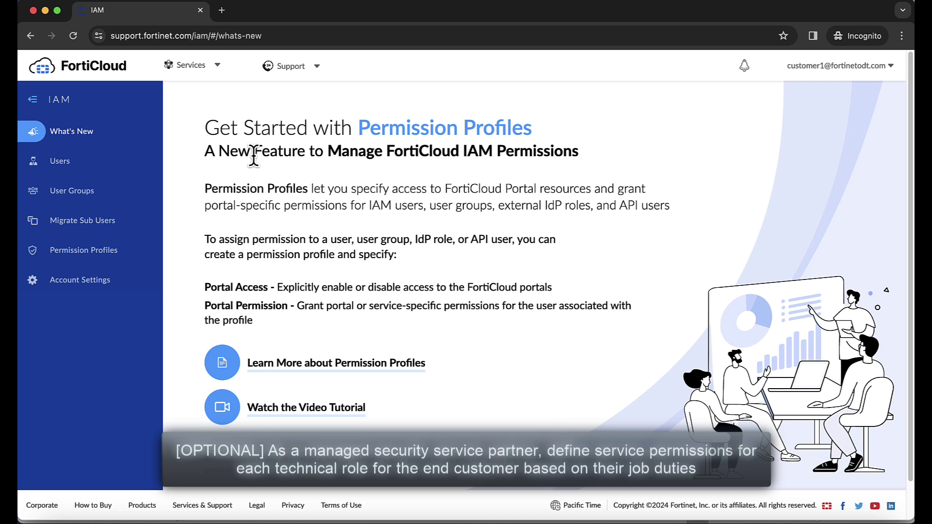
pyautogui.click(113, 258)
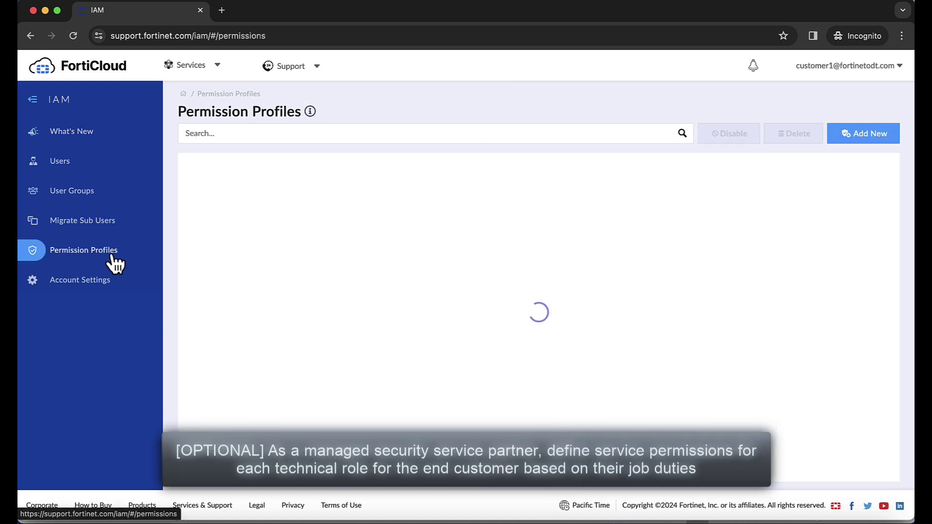
pyautogui.click(889, 135)
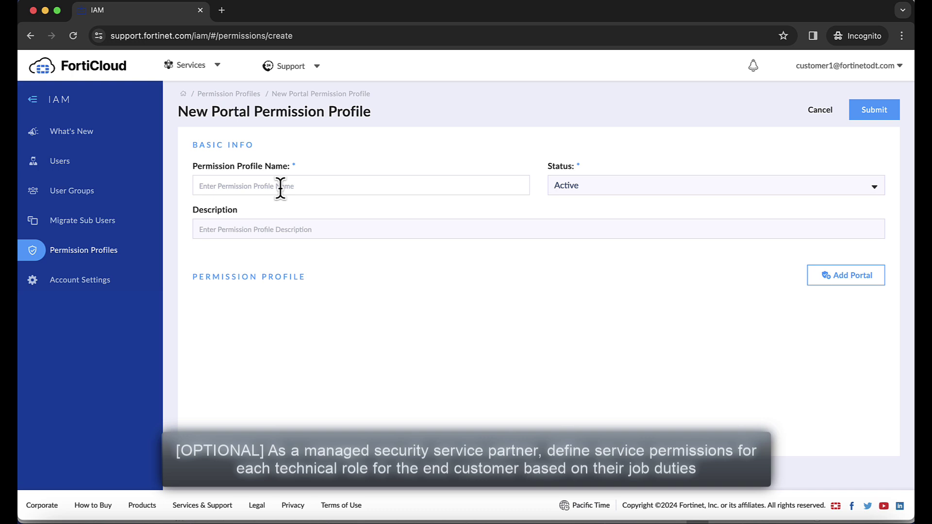
pyautogui.write('user')
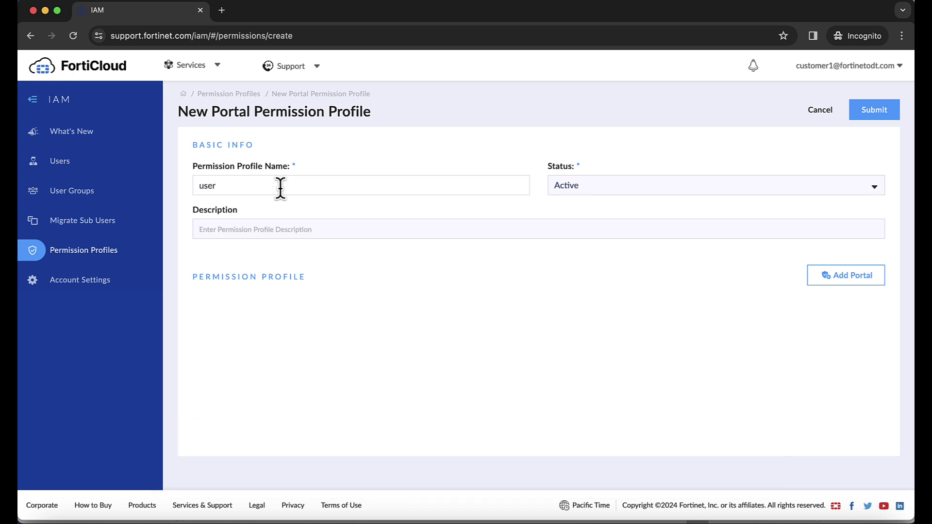
pyautogui.write('-admin')
pyautogui.click(849, 276)
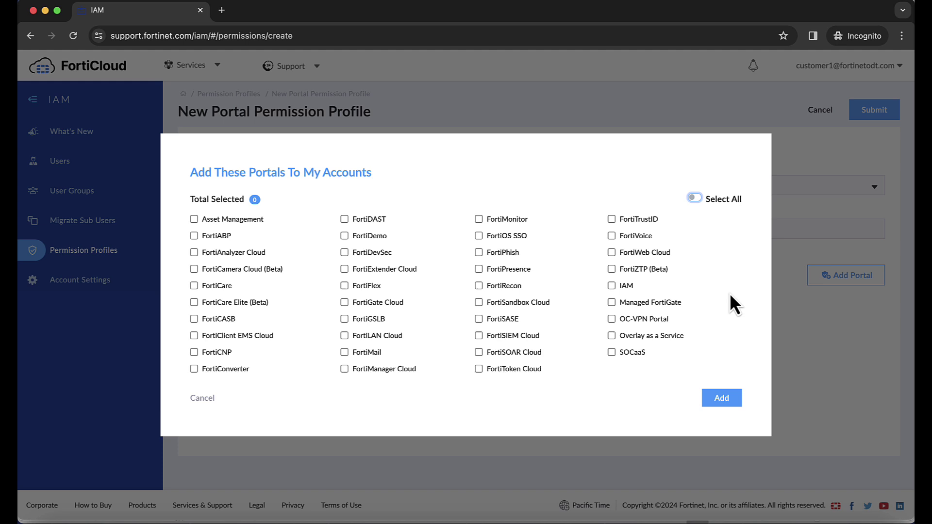
pyautogui.click(480, 320)
pyautogui.click(718, 402)
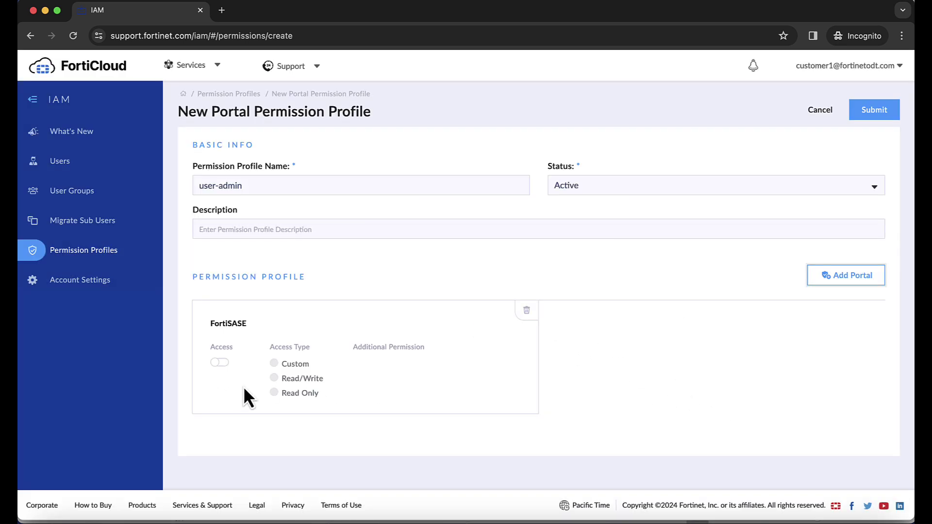
pyautogui.click(220, 363)
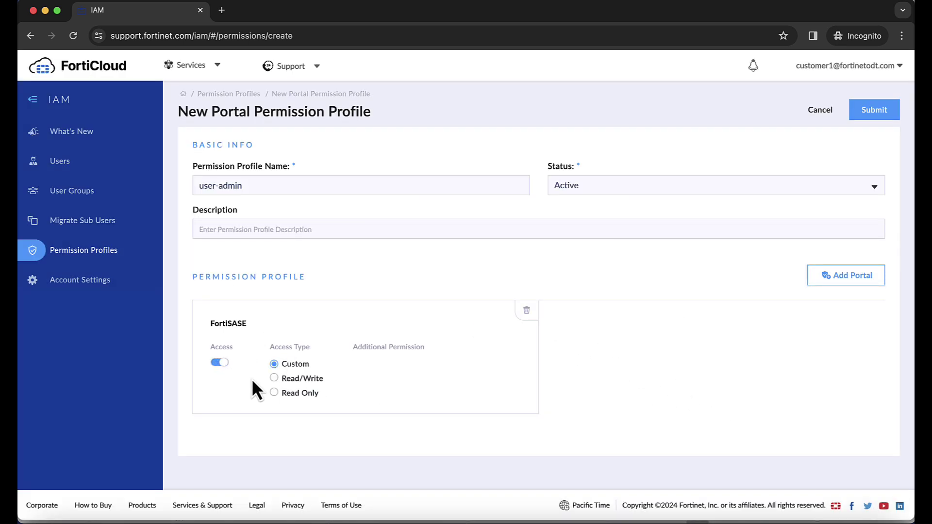
pyautogui.click(282, 378)
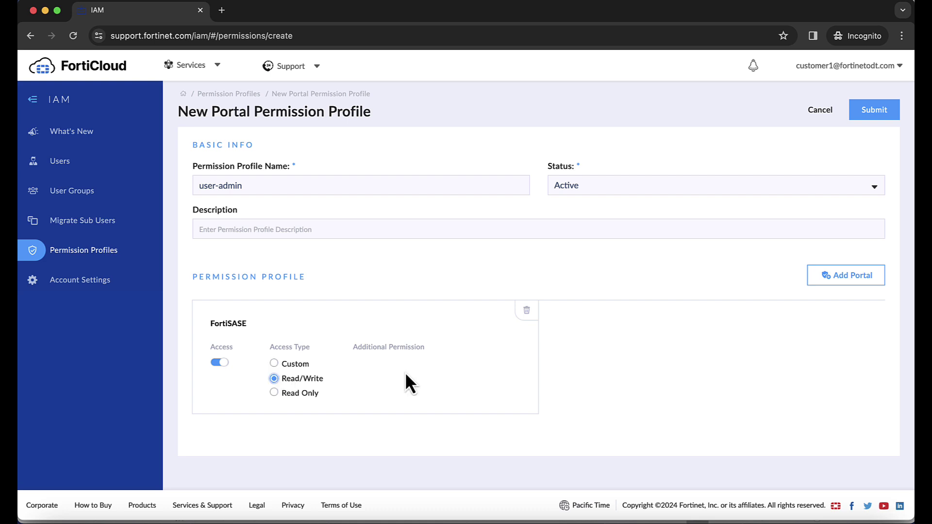
pyautogui.click(878, 116)
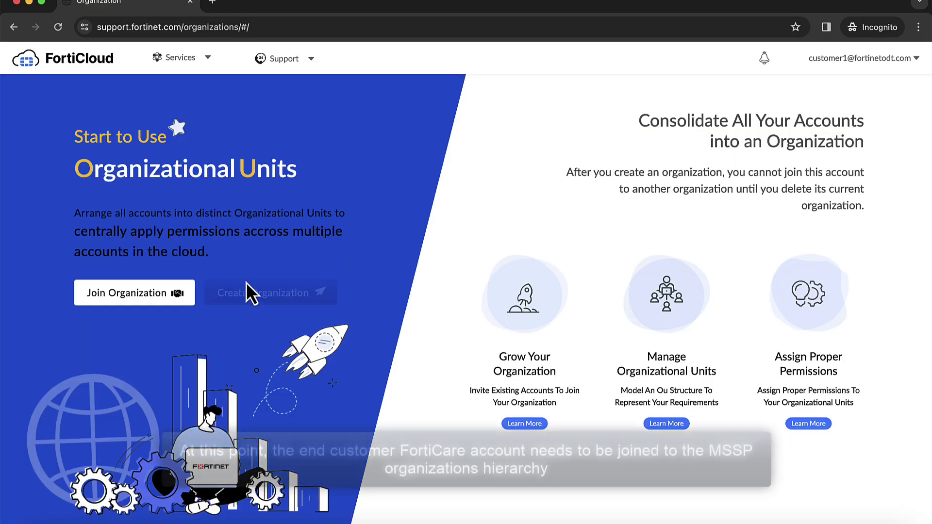
# Join ODT MSSP with the pasted invitation token, accepting the account-permissions terms, and finish.
pyautogui.moveTo(266, 289)
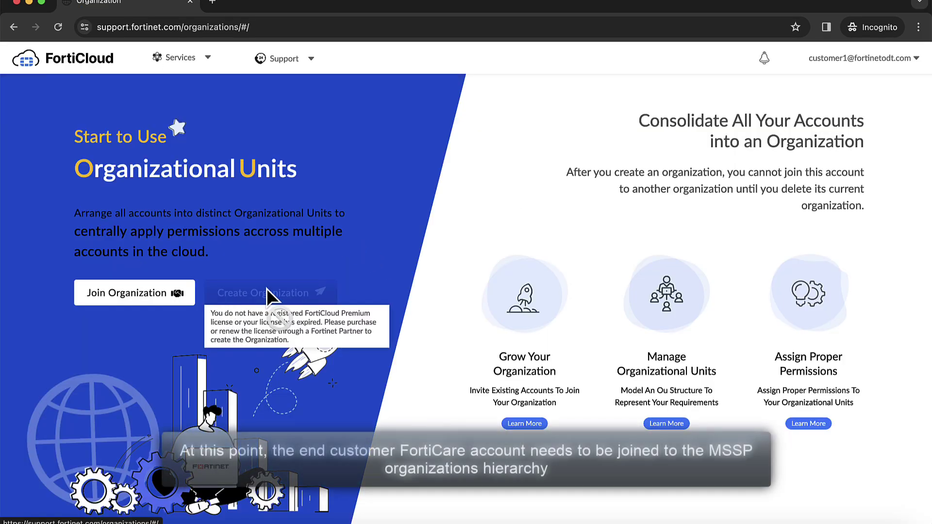
pyautogui.click(128, 297)
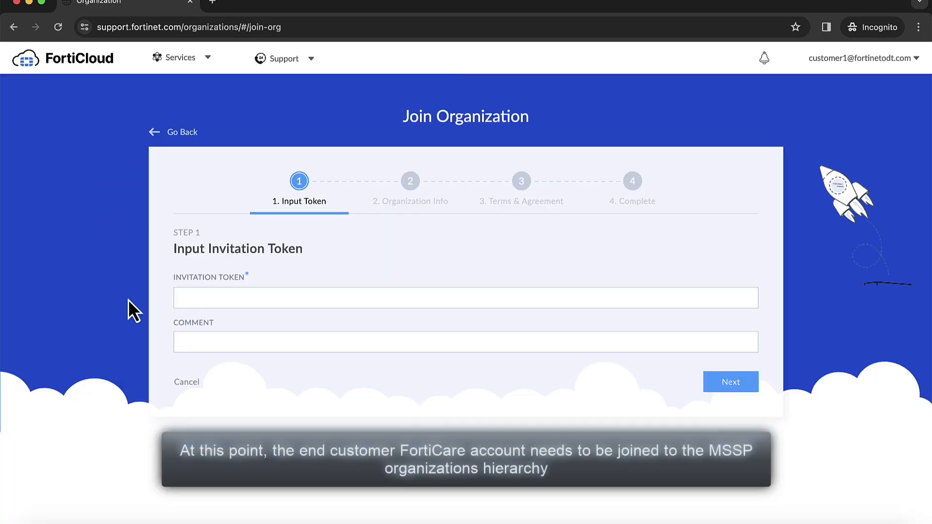
pyautogui.click(243, 293)
pyautogui.press('super+v')
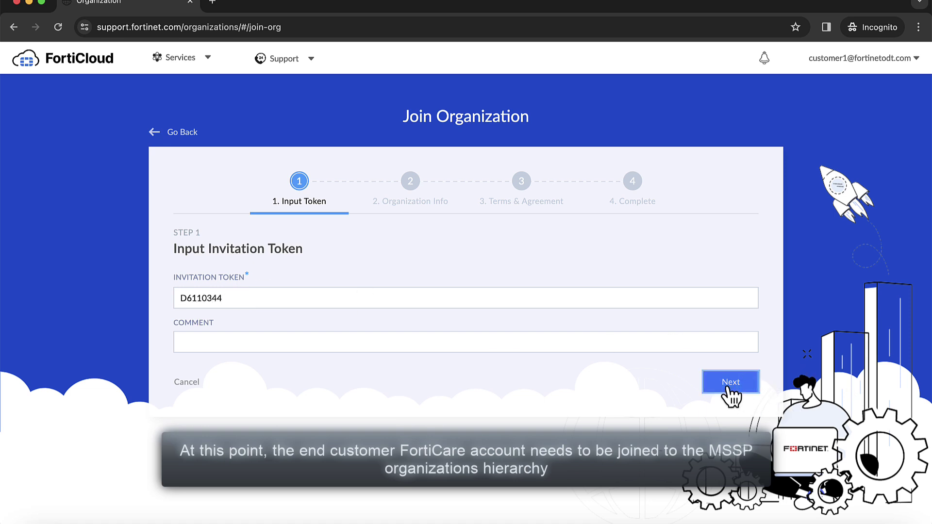
pyautogui.click(728, 383)
pyautogui.scroll(-1, 631, 376)
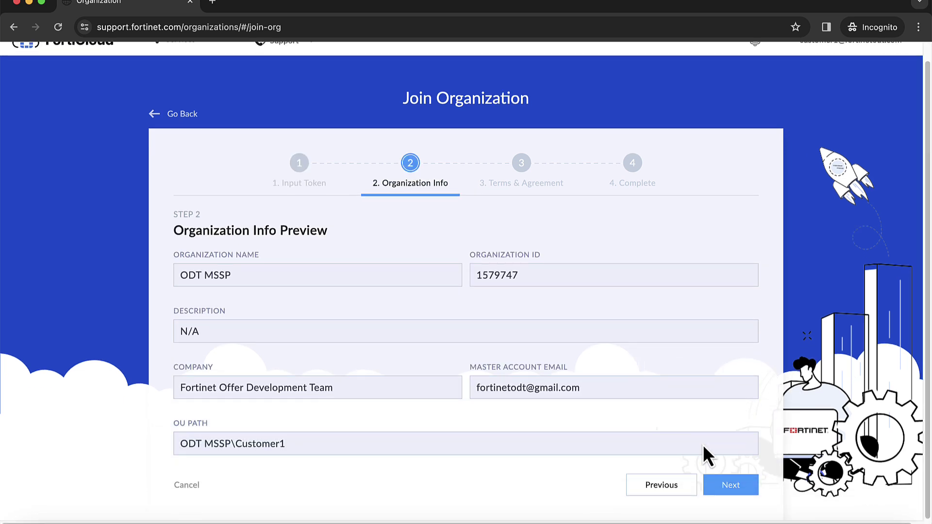
pyautogui.click(730, 486)
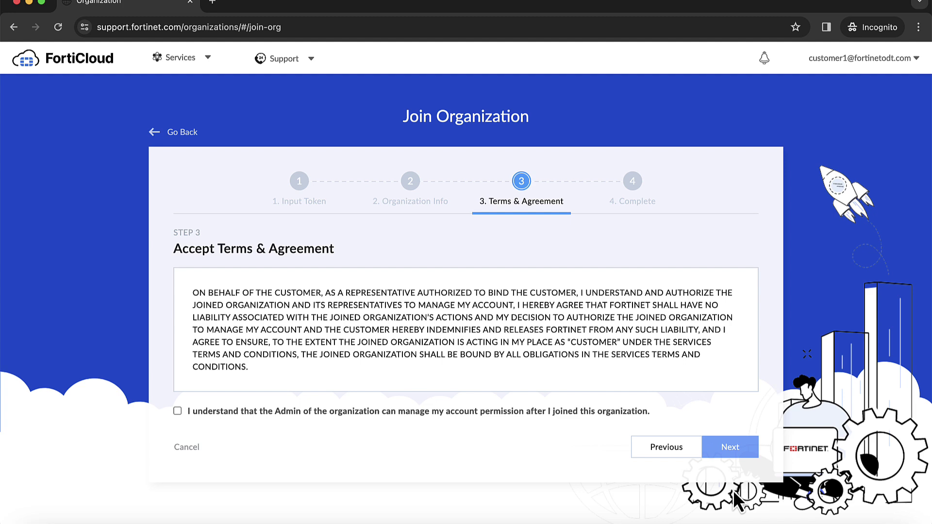
pyautogui.click(177, 412)
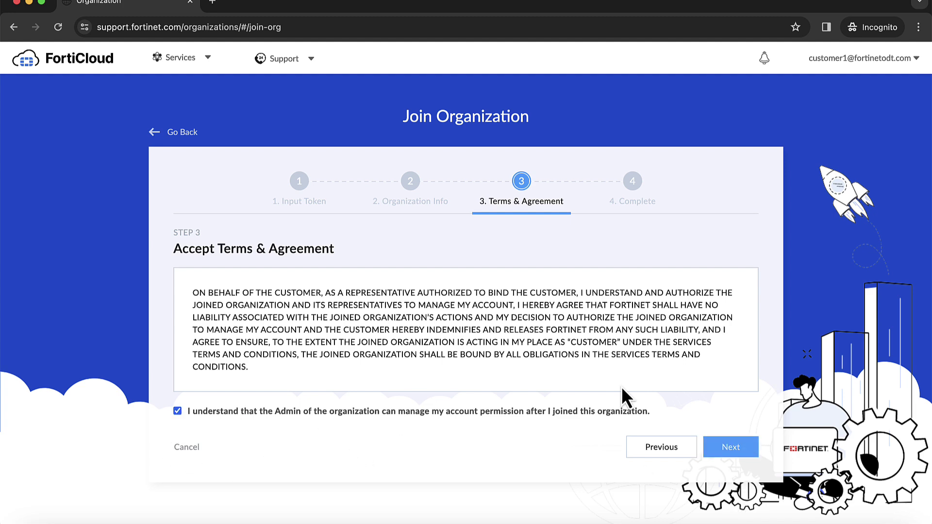
pyautogui.click(728, 448)
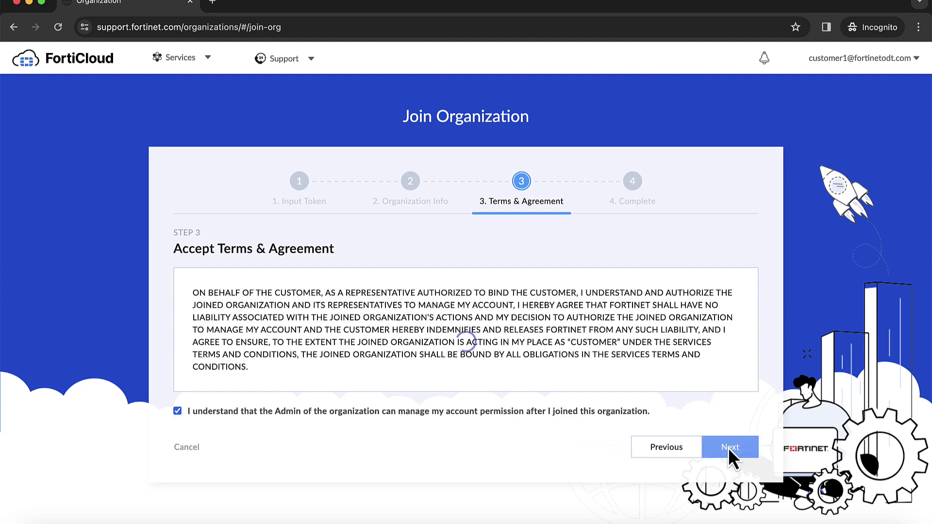
pyautogui.scroll(-2, 698, 409)
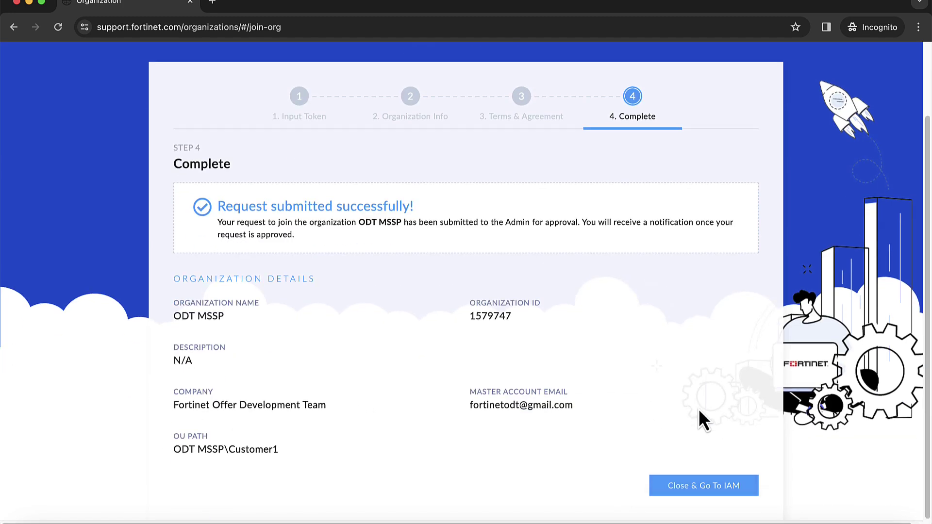
pyautogui.click(719, 485)
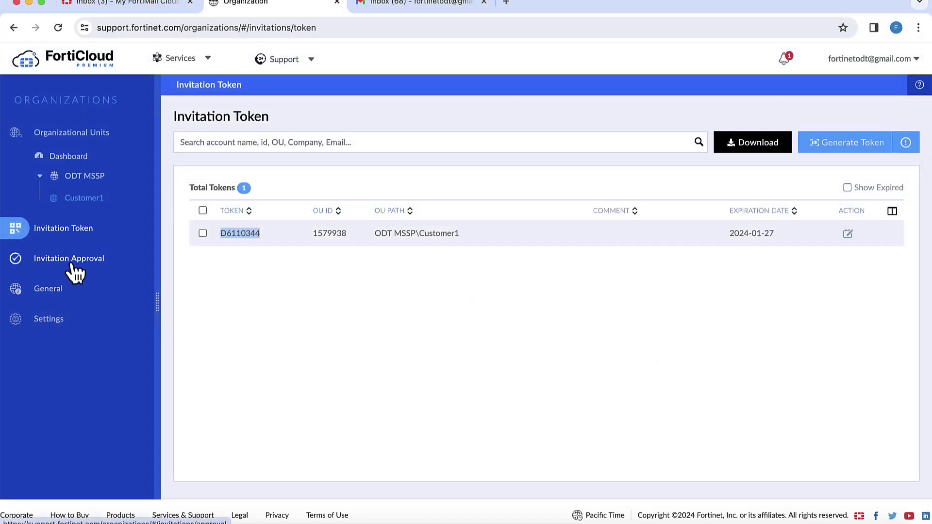
# Approve the customer account's pending token request, then view the Customer1 unit's member accounts.
pyautogui.click(72, 266)
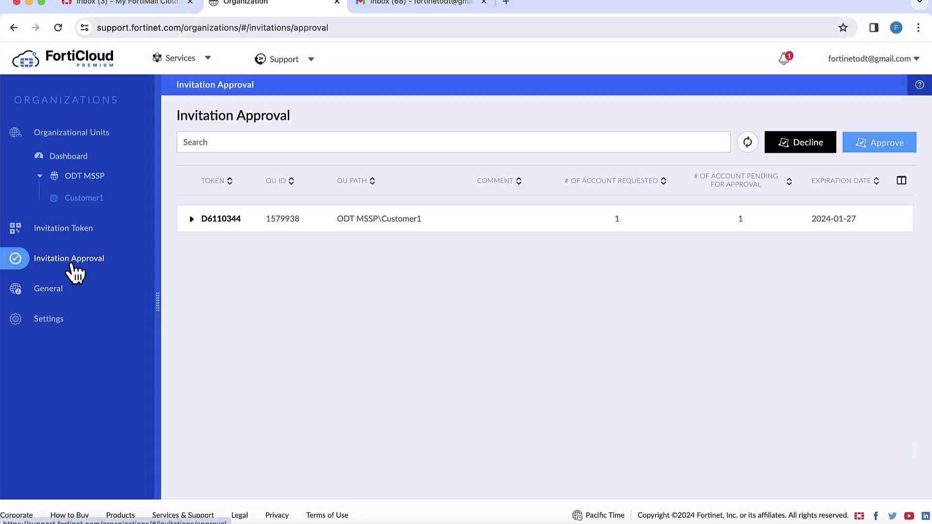
pyautogui.click(192, 220)
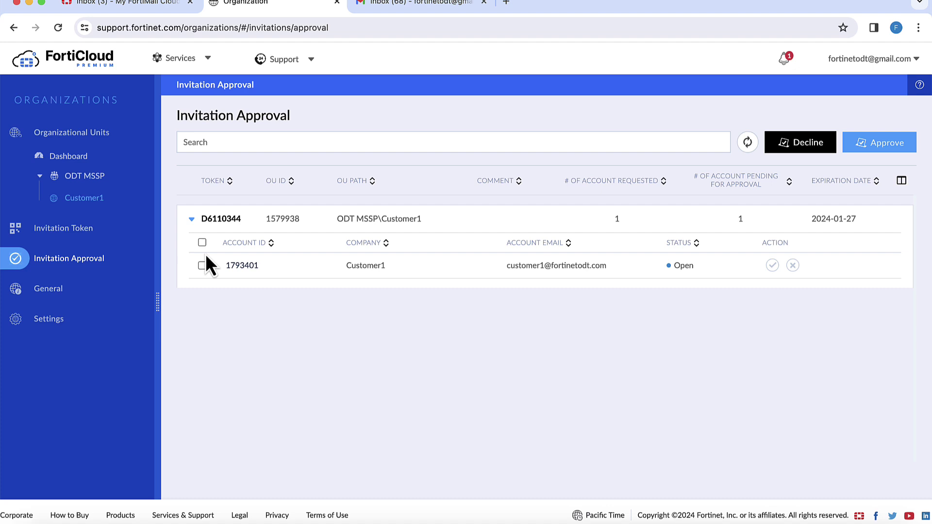
pyautogui.click(202, 267)
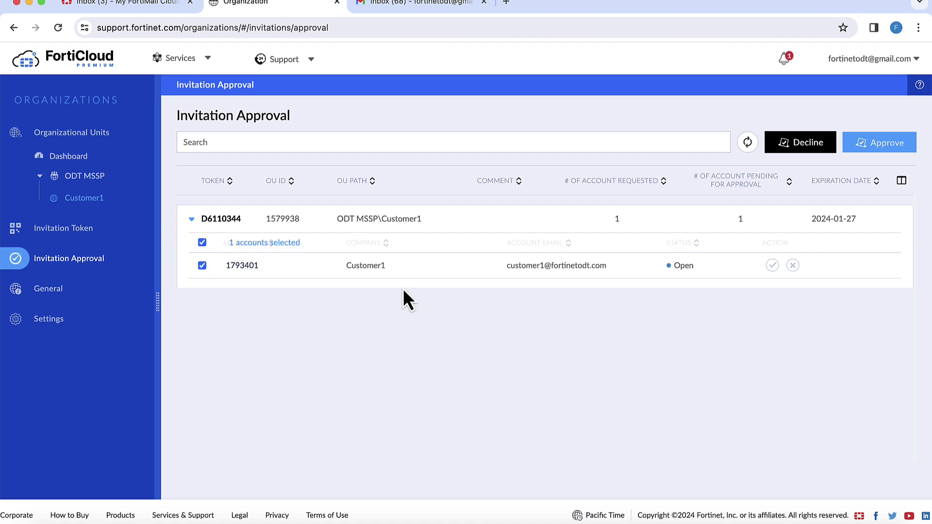
pyautogui.click(885, 151)
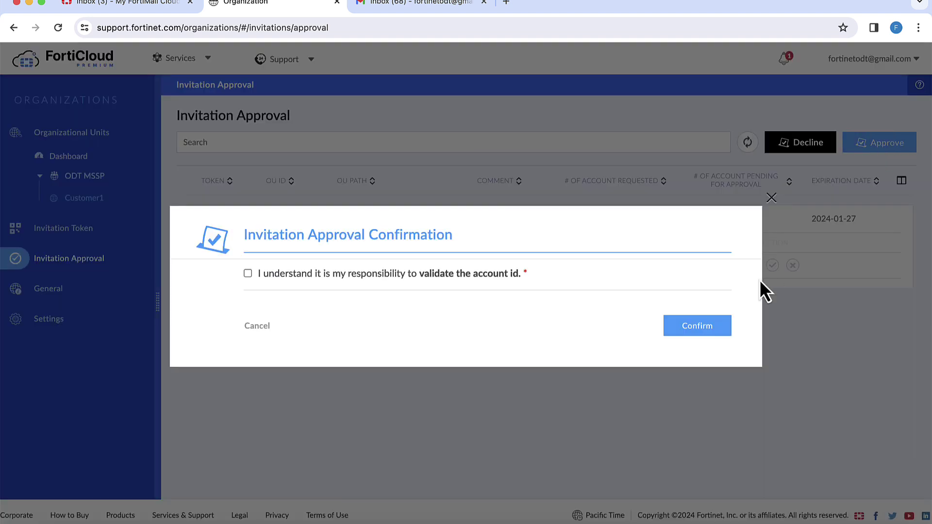
pyautogui.click(695, 324)
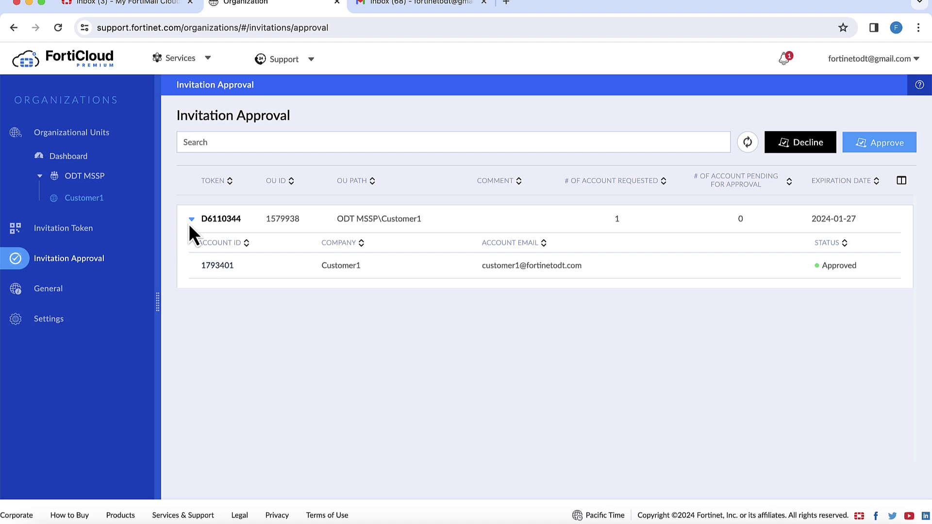
pyautogui.click(84, 198)
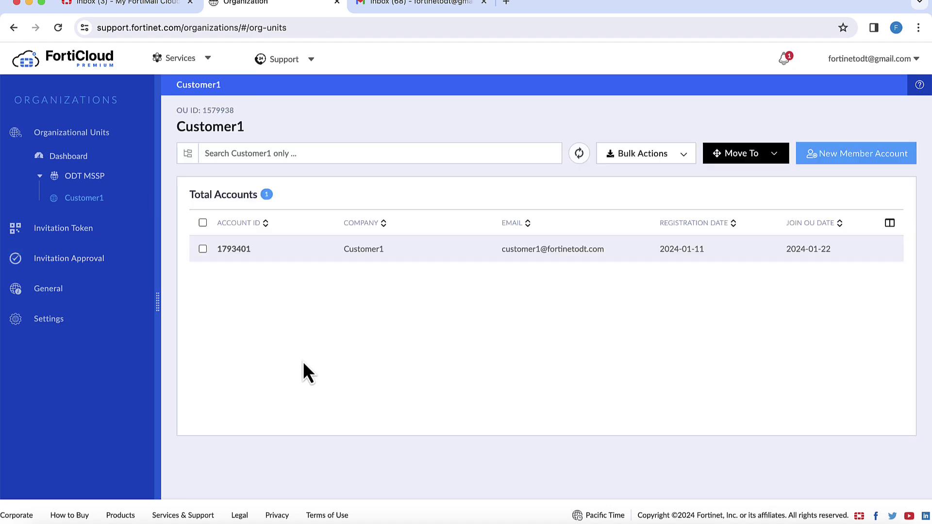